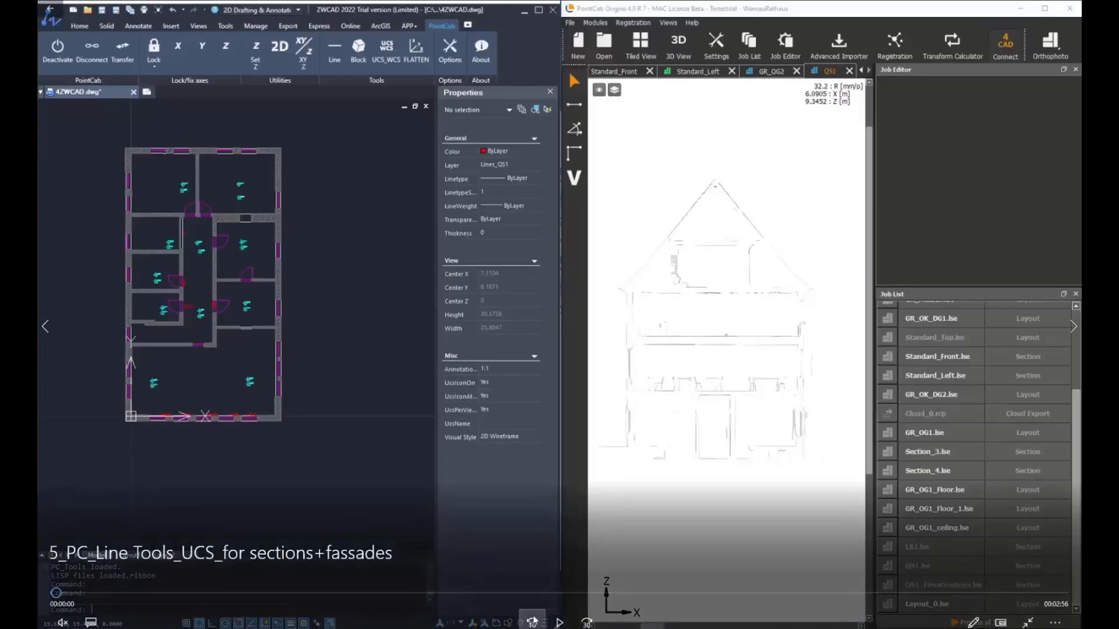
Start the PointCab Line tool and set its section view option to Section View (UCS).
{"action": "scroll", "coordinate": [279, 225], "scroll_direction": "down", "scroll_amount": 2}
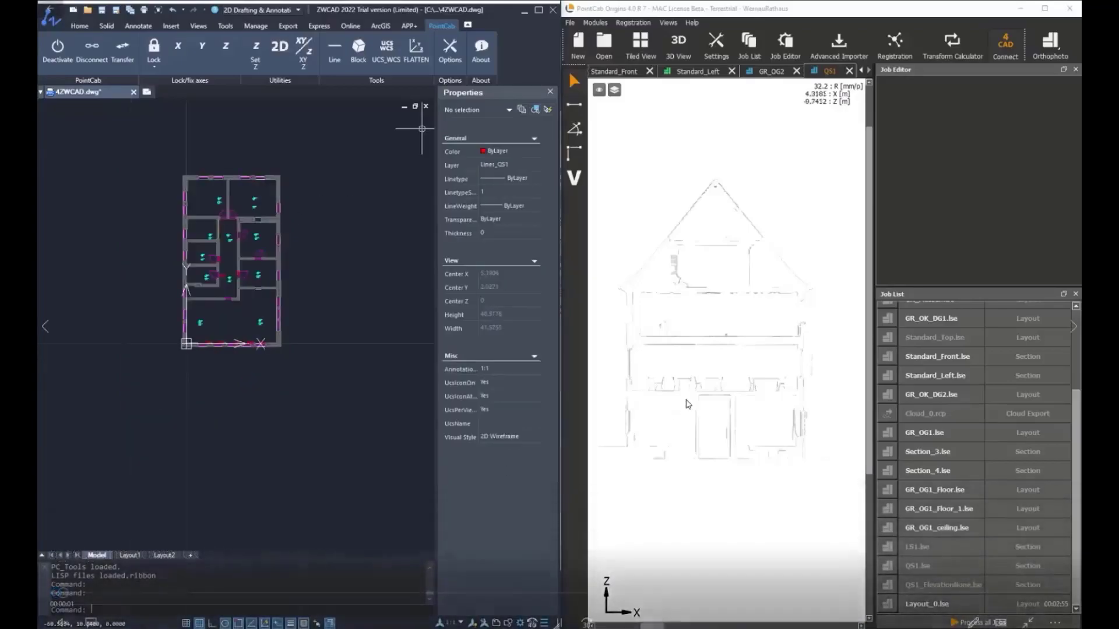
{"action": "middle_click_drag", "start_coordinate": [325, 183], "coordinate": [242, 204]}
{"action": "left_click", "coordinate": [331, 59]}
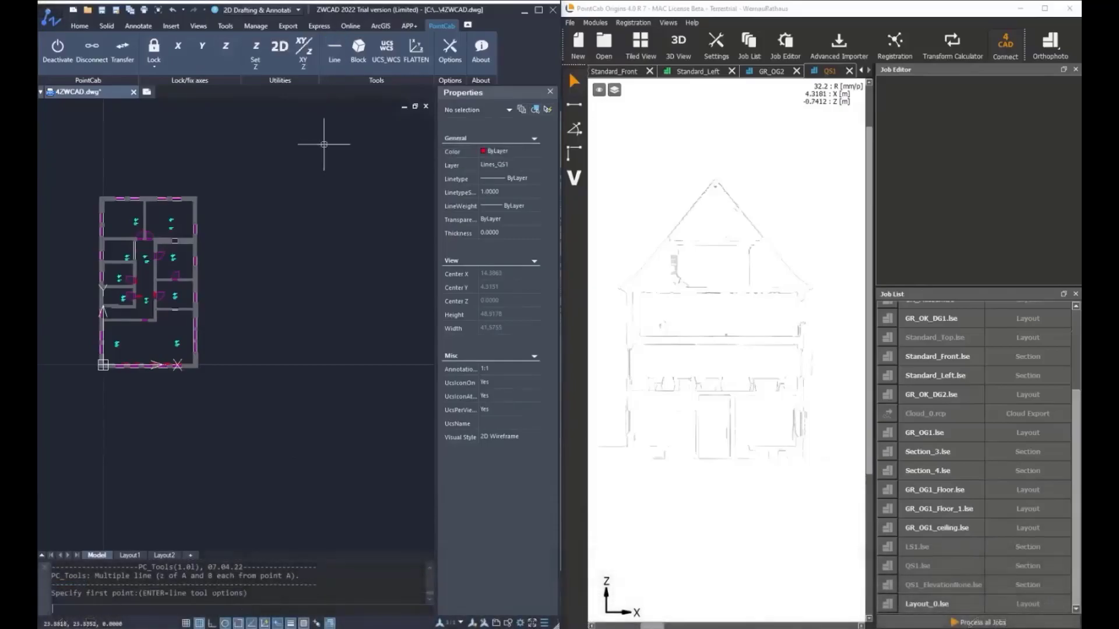
{"action": "key", "text": "Return"}
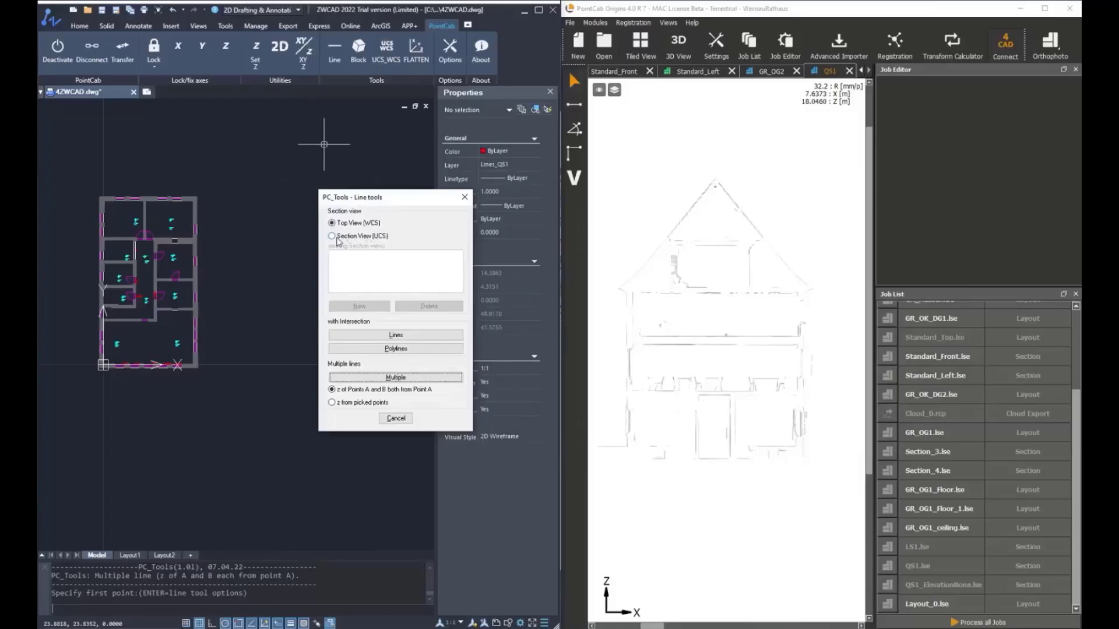
{"action": "left_click", "coordinate": [332, 236]}
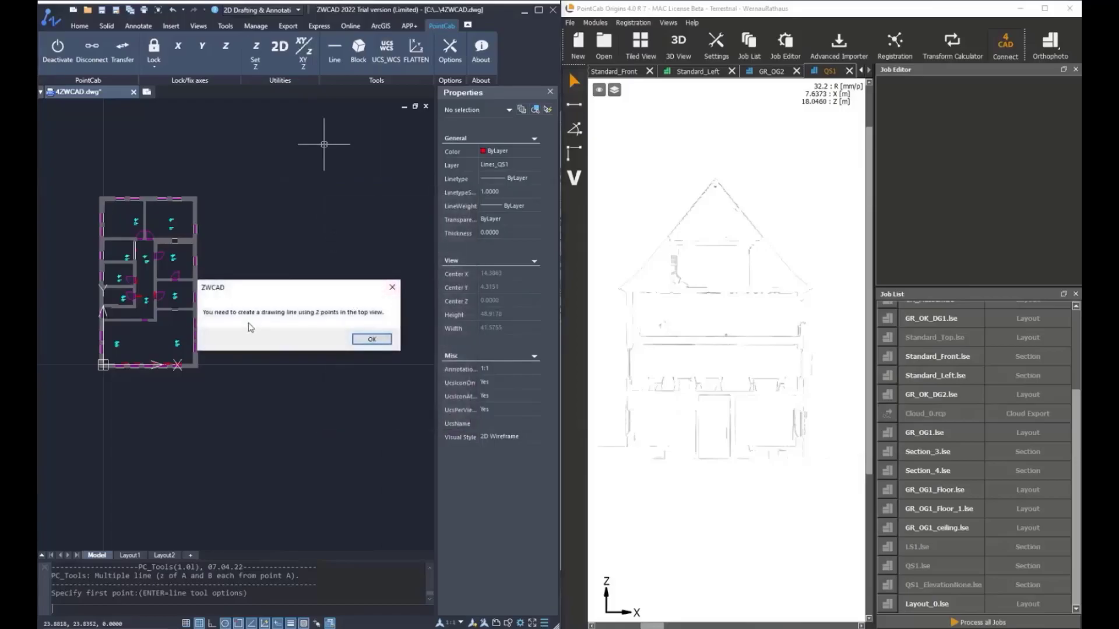
{"action": "left_click", "coordinate": [364, 341]}
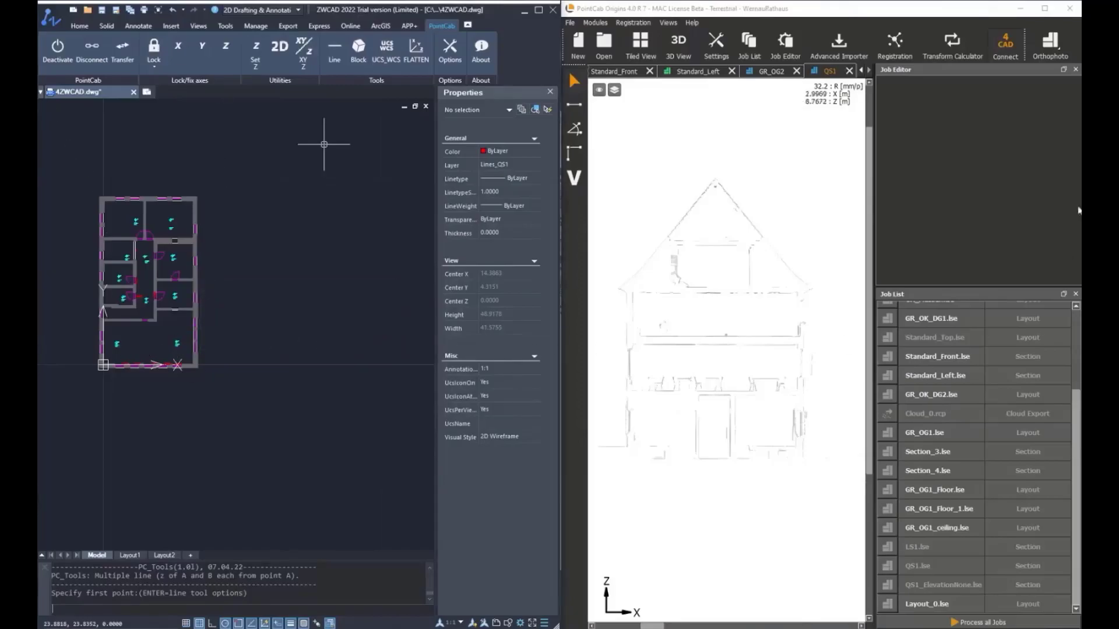
Create a new section view and define its elevation line across the lower room of the floor plan, from the left outer wall to beyond the right one.
{"action": "key", "text": "Return"}
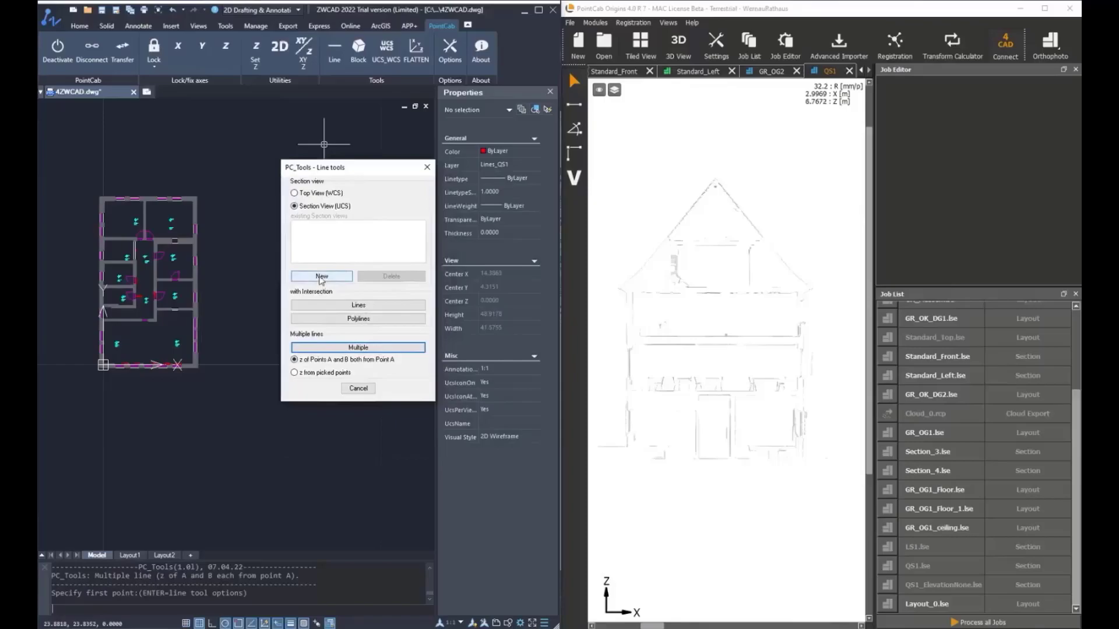
{"action": "left_click", "coordinate": [321, 277]}
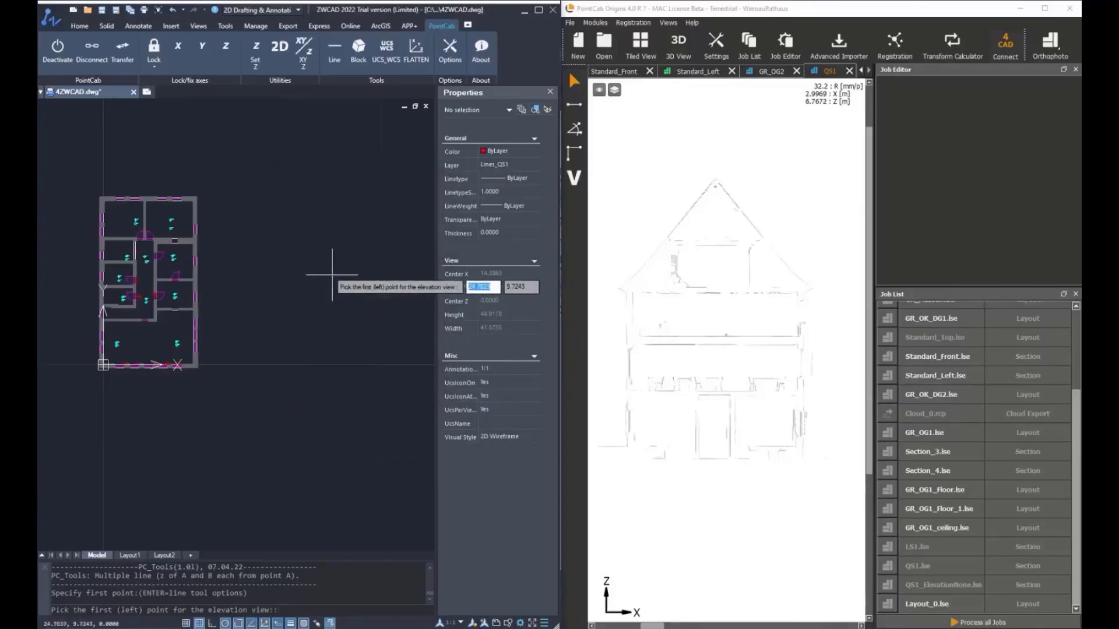
{"action": "scroll", "coordinate": [146, 353], "scroll_direction": "up", "scroll_amount": 5}
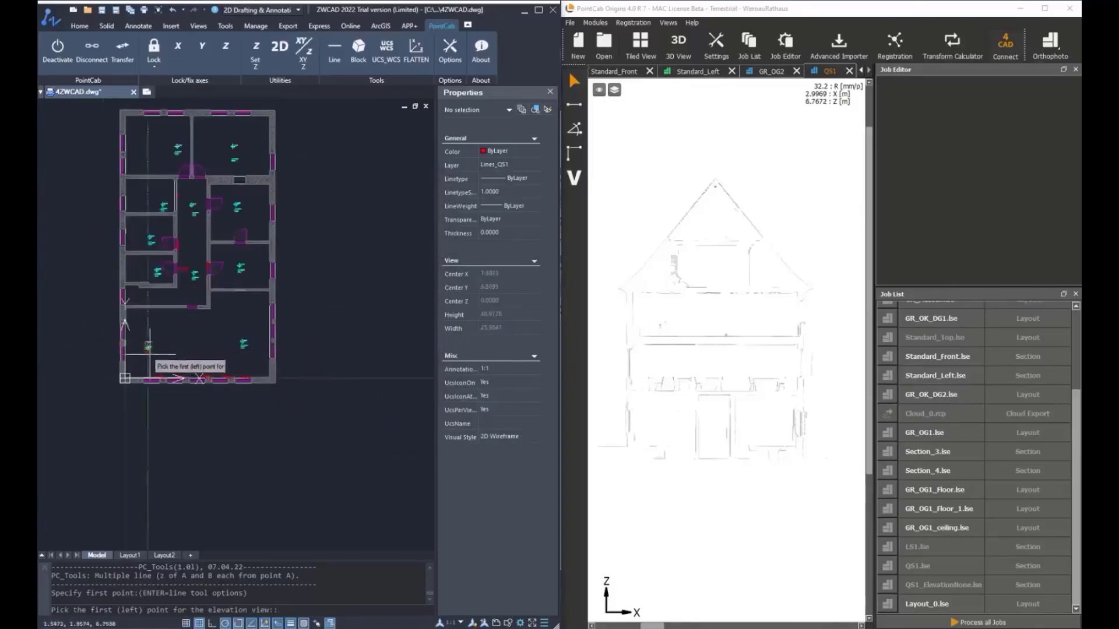
{"action": "left_click", "coordinate": [105, 339]}
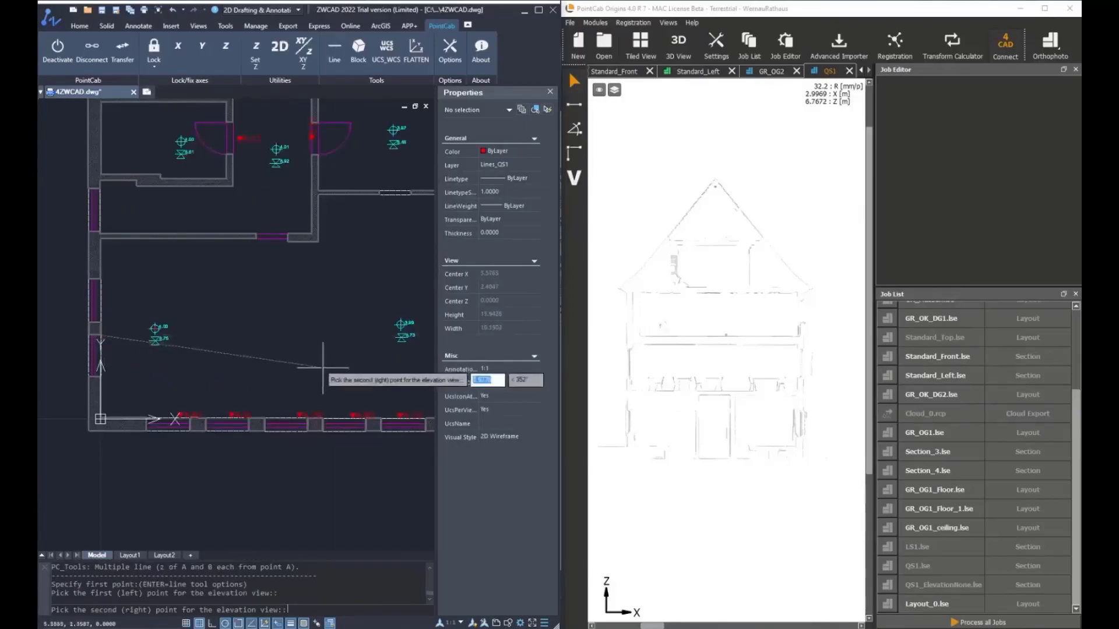
{"action": "middle_click_drag", "start_coordinate": [289, 355], "coordinate": [233, 324]}
{"action": "left_click", "coordinate": [251, 331]}
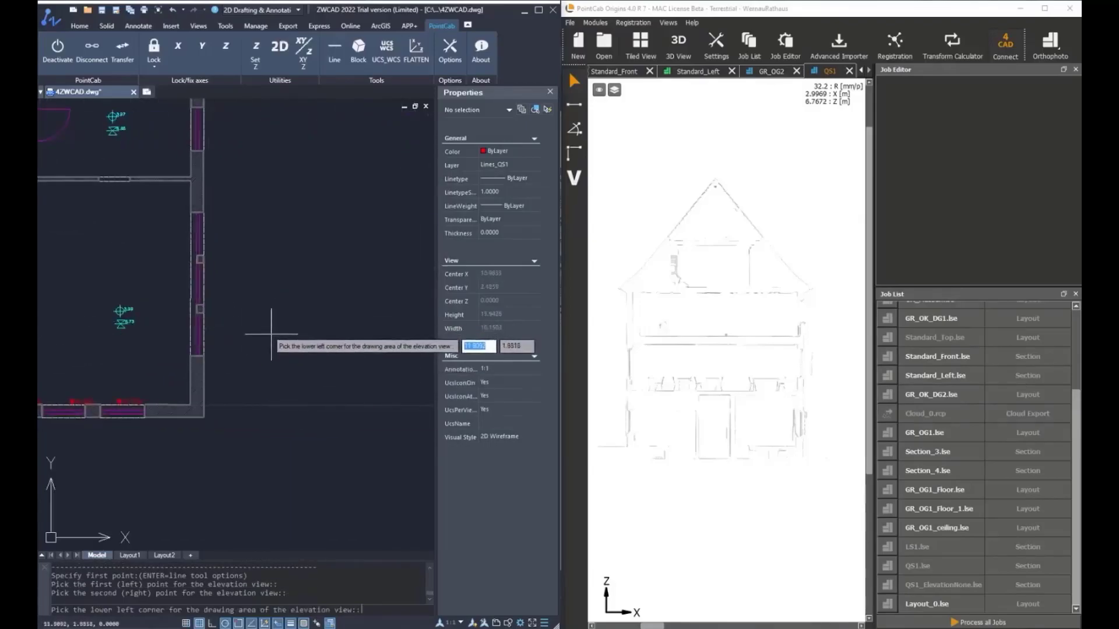
Place the section drawing area in the empty space beside the floor plan and name the section view QS1.
{"action": "scroll", "coordinate": [269, 333], "scroll_direction": "down", "scroll_amount": 2}
{"action": "scroll", "coordinate": [290, 325], "scroll_direction": "down", "scroll_amount": 2}
{"action": "middle_click_drag", "start_coordinate": [307, 319], "coordinate": [214, 319]}
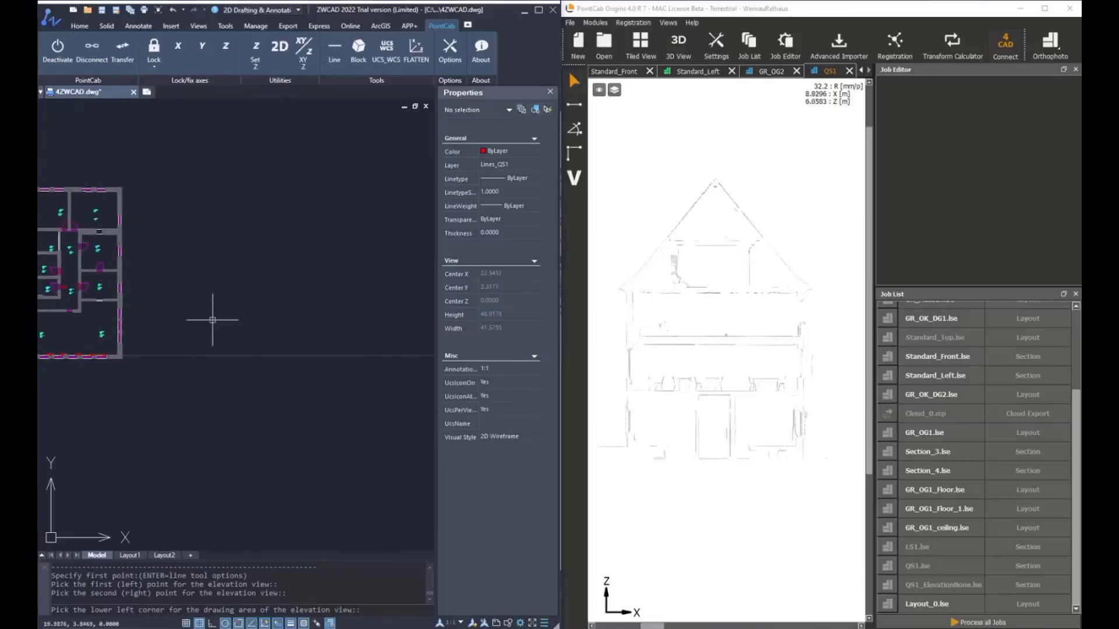
{"action": "left_click", "coordinate": [212, 320]}
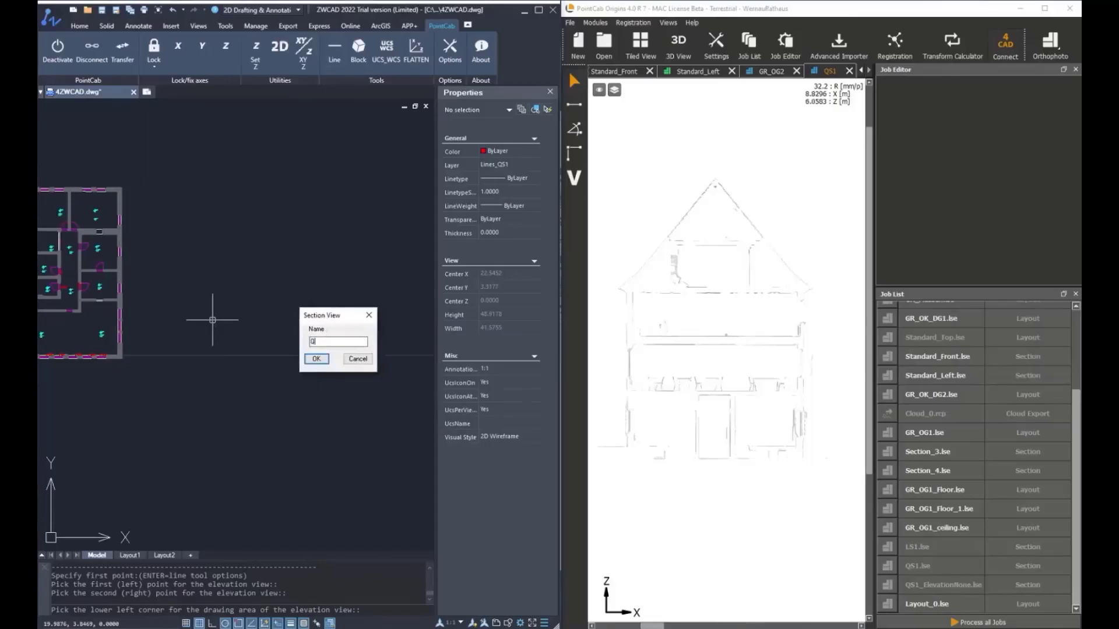
{"action": "type", "text": "QS1"}
{"action": "key", "text": "Return"}
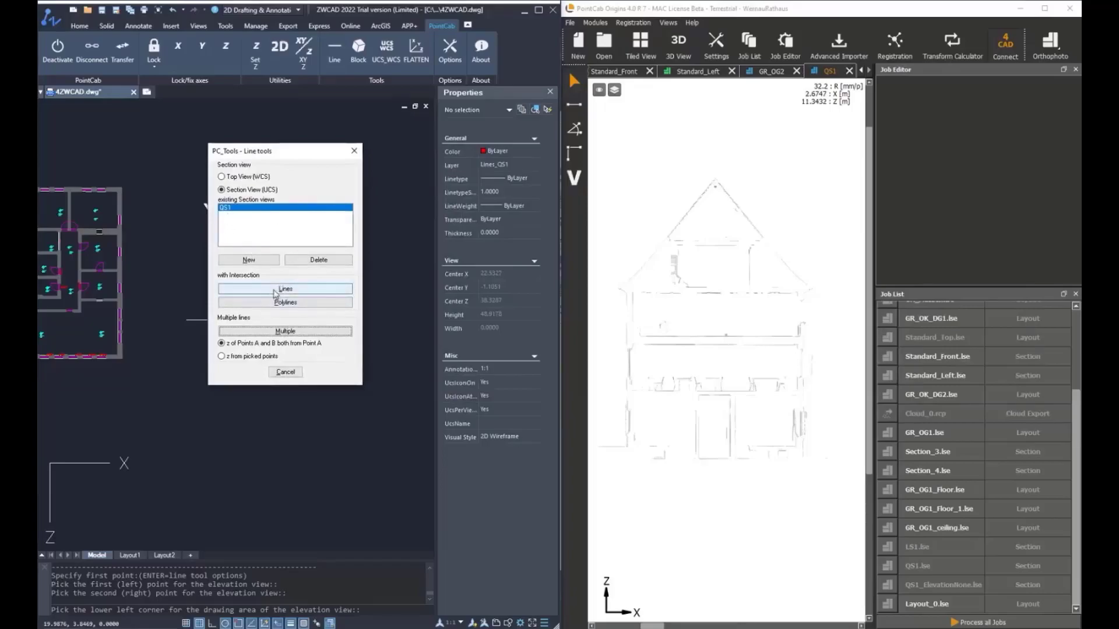
Start Lines with intersection for section view QS1, and activate the 3D Point tool in PointCab Origins.
{"action": "left_click", "coordinate": [279, 290]}
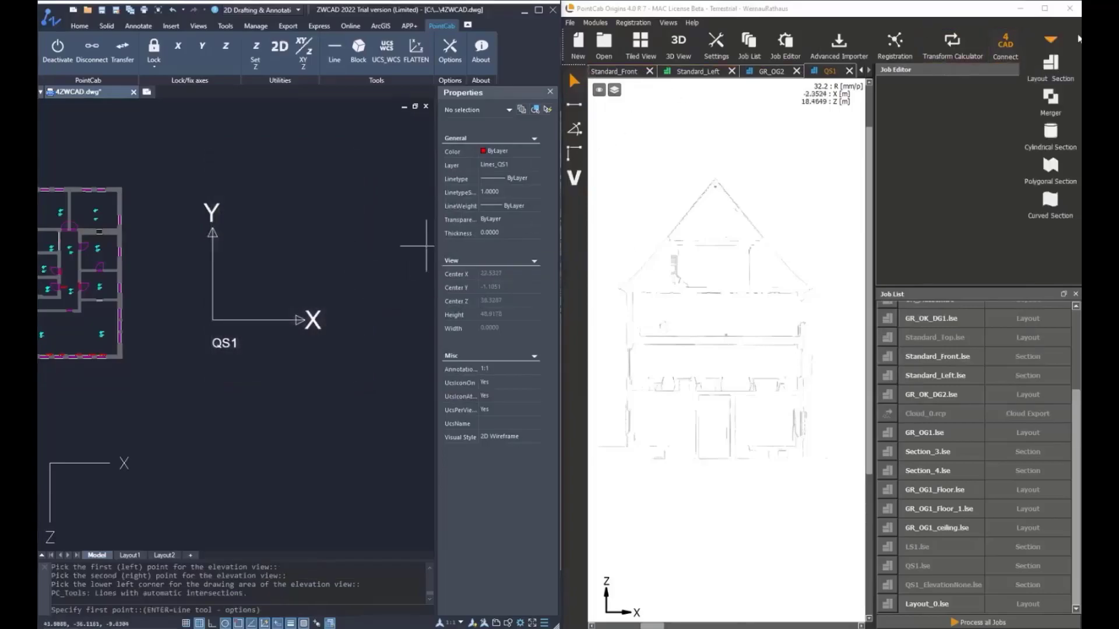
{"action": "left_click", "coordinate": [1045, 9]}
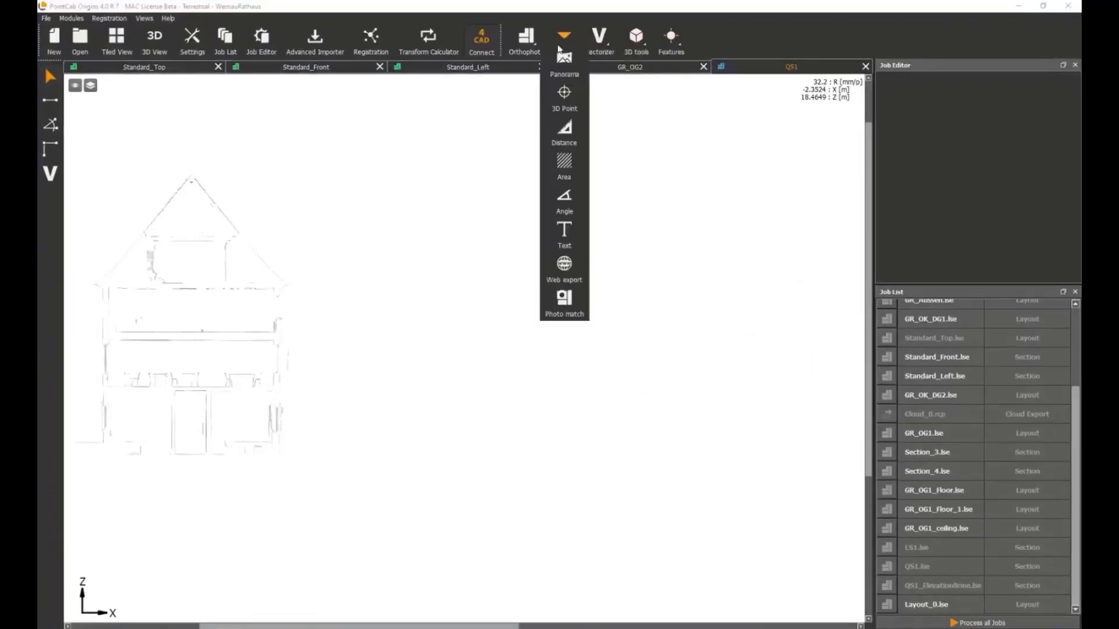
{"action": "double_click", "coordinate": [579, 7]}
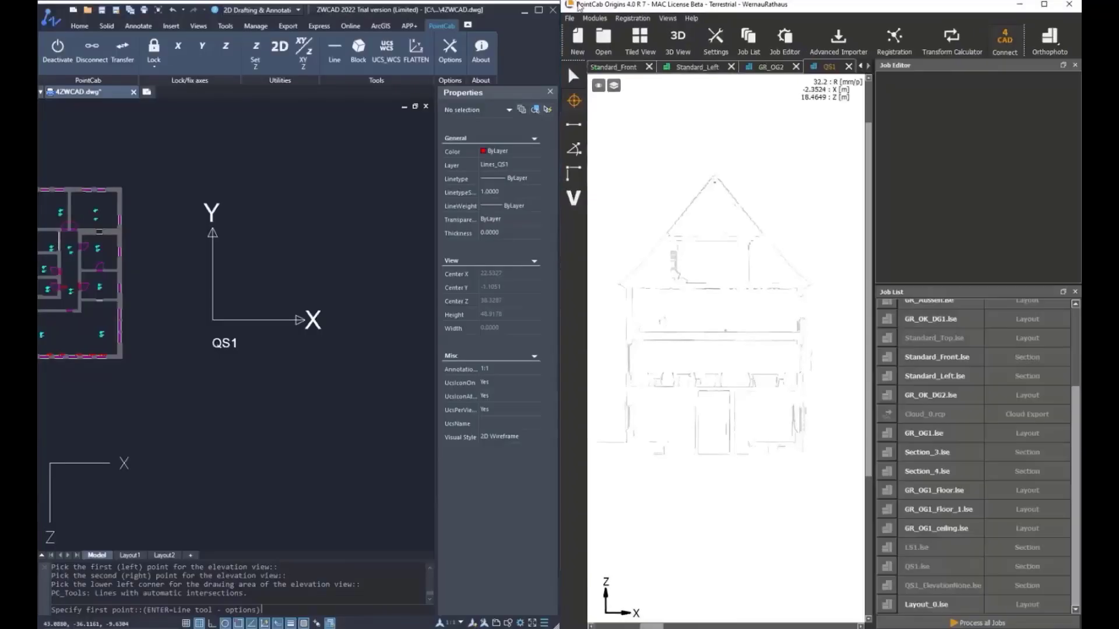
Trace both roof slopes in the QS1 point cloud section, picking two points on each between eave and ridge.
{"action": "scroll", "coordinate": [659, 235], "scroll_direction": "up", "scroll_amount": 8}
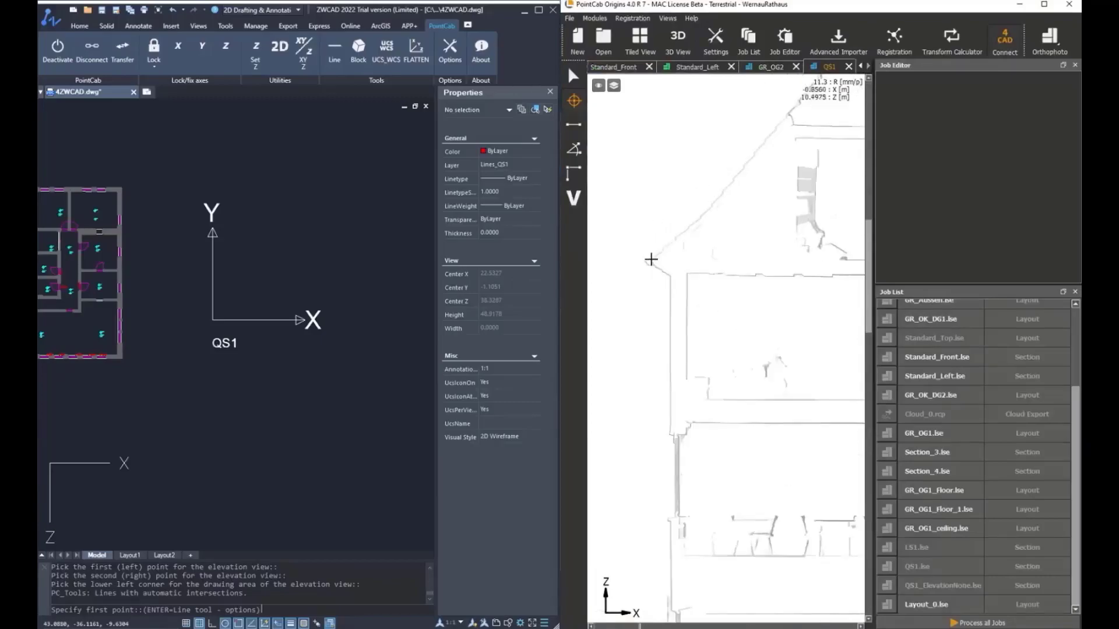
{"action": "left_click", "coordinate": [651, 259]}
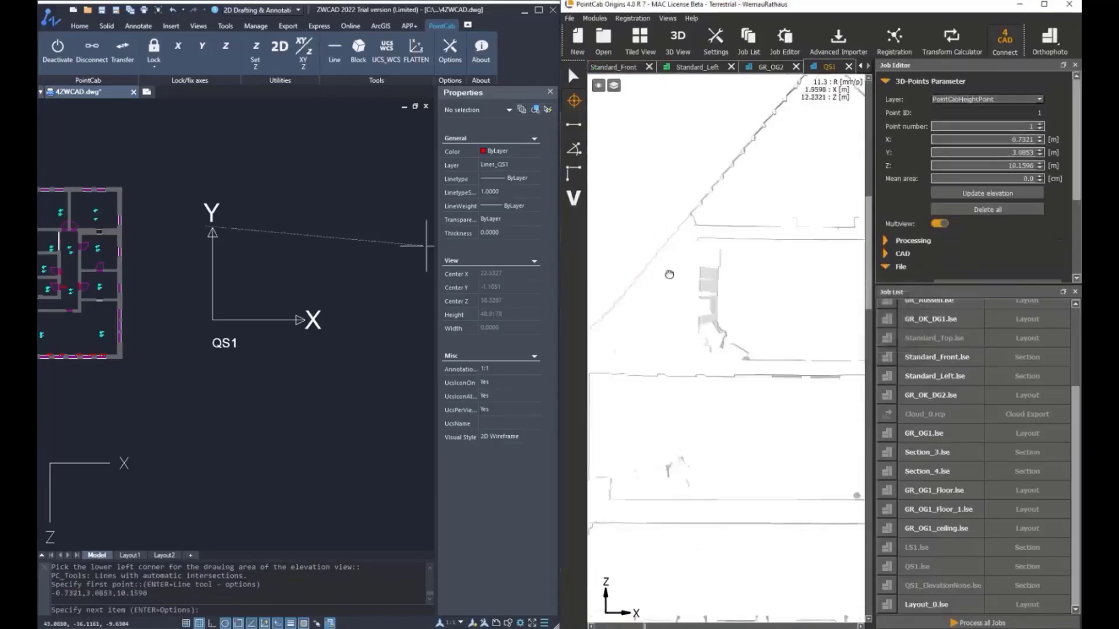
{"action": "left_click", "coordinate": [735, 136]}
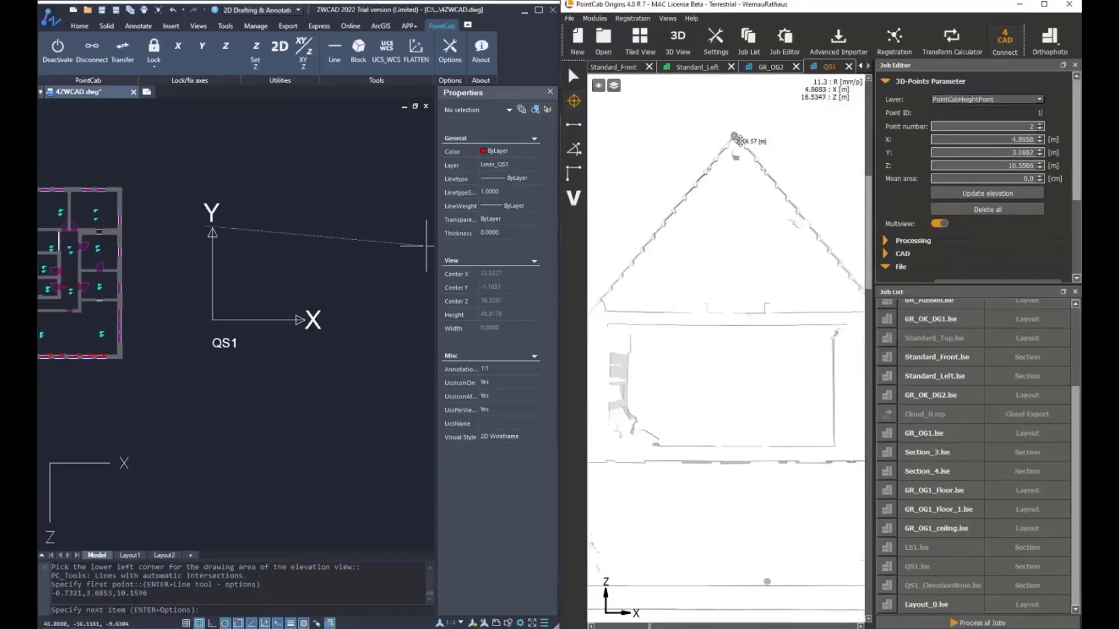
{"action": "left_click", "coordinate": [743, 141]}
{"action": "middle_click_drag", "start_coordinate": [833, 320], "coordinate": [673, 260]}
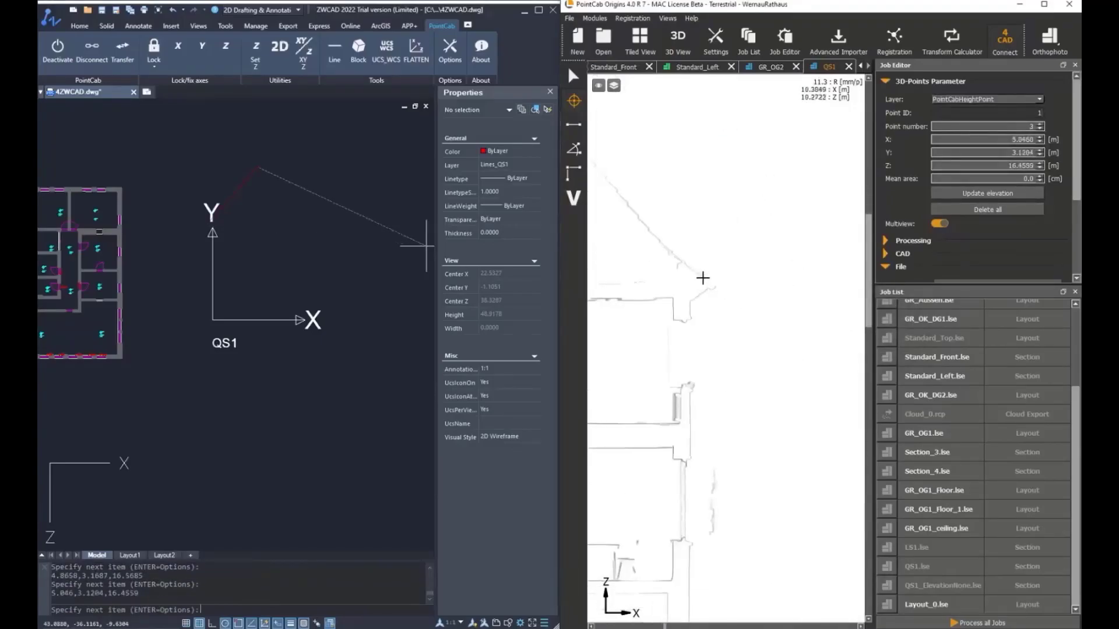
{"action": "left_click", "coordinate": [705, 288]}
Trace the underside of the right eave and the right outer wall down to its base.
{"action": "left_click", "coordinate": [706, 296]}
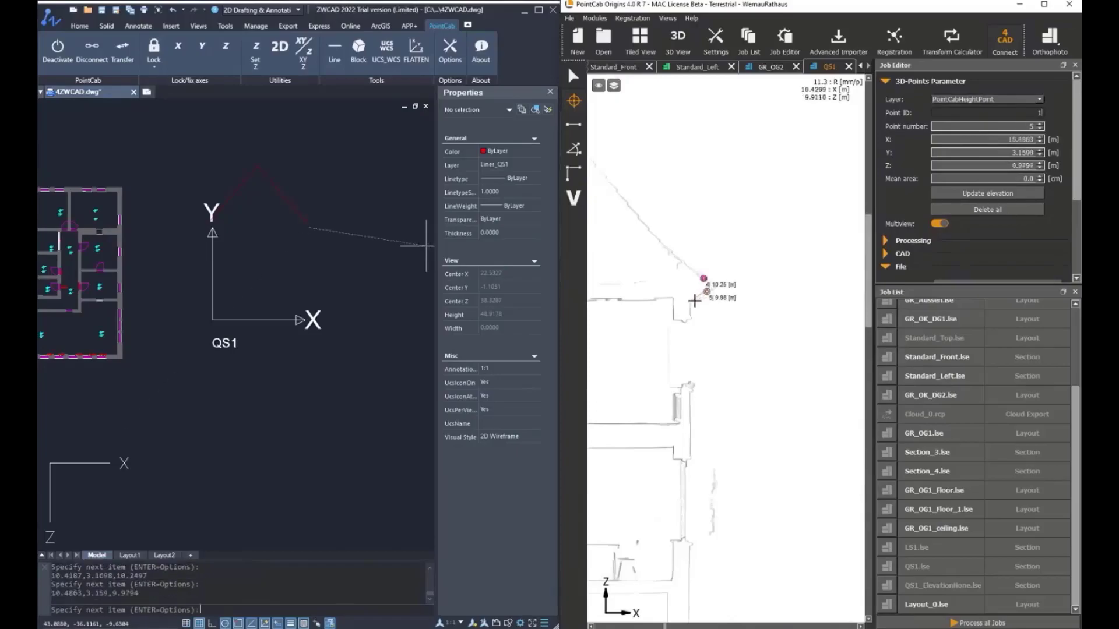
{"action": "left_click", "coordinate": [692, 302]}
{"action": "left_click", "coordinate": [690, 313]}
{"action": "scroll", "coordinate": [677, 412], "scroll_direction": "down", "scroll_amount": 3}
{"action": "middle_click_drag", "start_coordinate": [677, 403], "coordinate": [670, 110]}
{"action": "scroll", "coordinate": [705, 302], "scroll_direction": "up", "scroll_amount": 2}
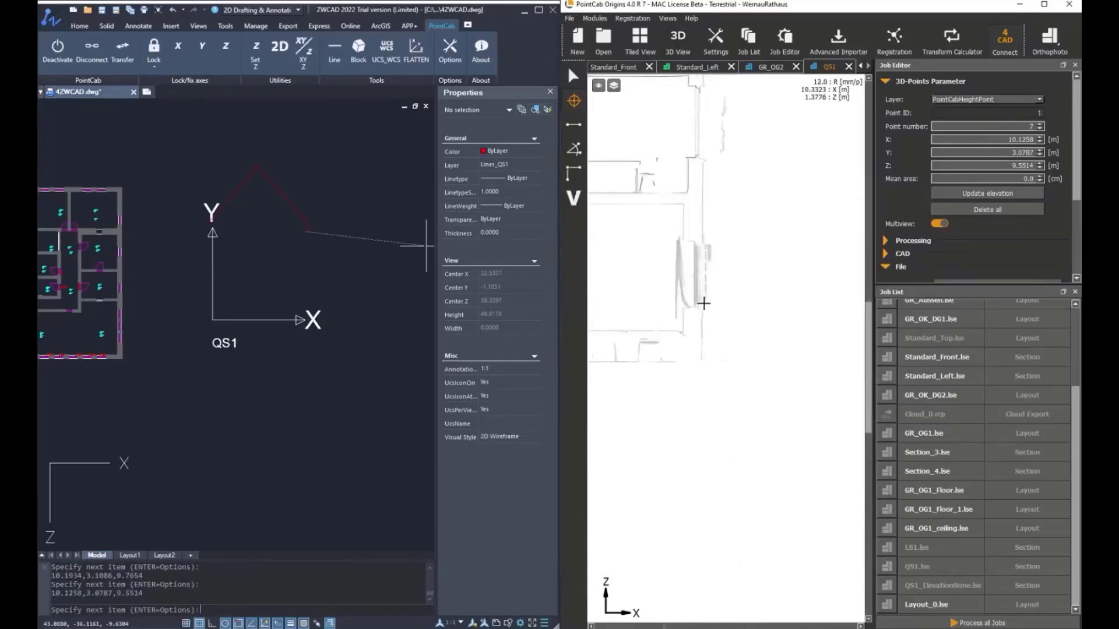
{"action": "scroll", "coordinate": [703, 335], "scroll_direction": "up", "scroll_amount": 2}
{"action": "left_click", "coordinate": [702, 346]}
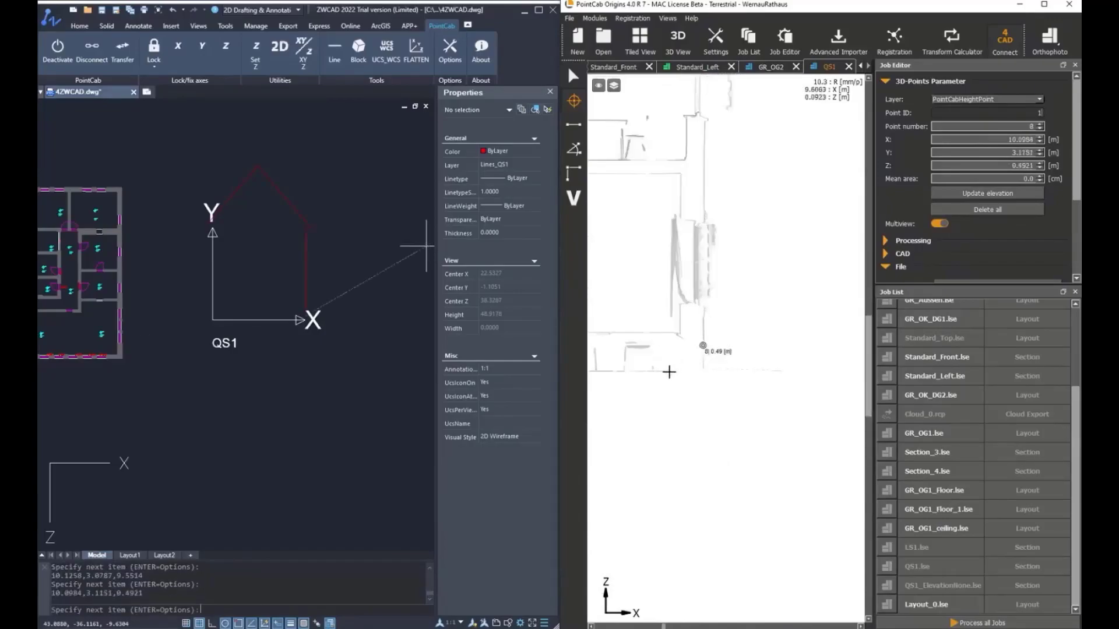
Trace the ground floor line of the section with one point near the right wall and one near the left wall.
{"action": "left_click", "coordinate": [664, 372]}
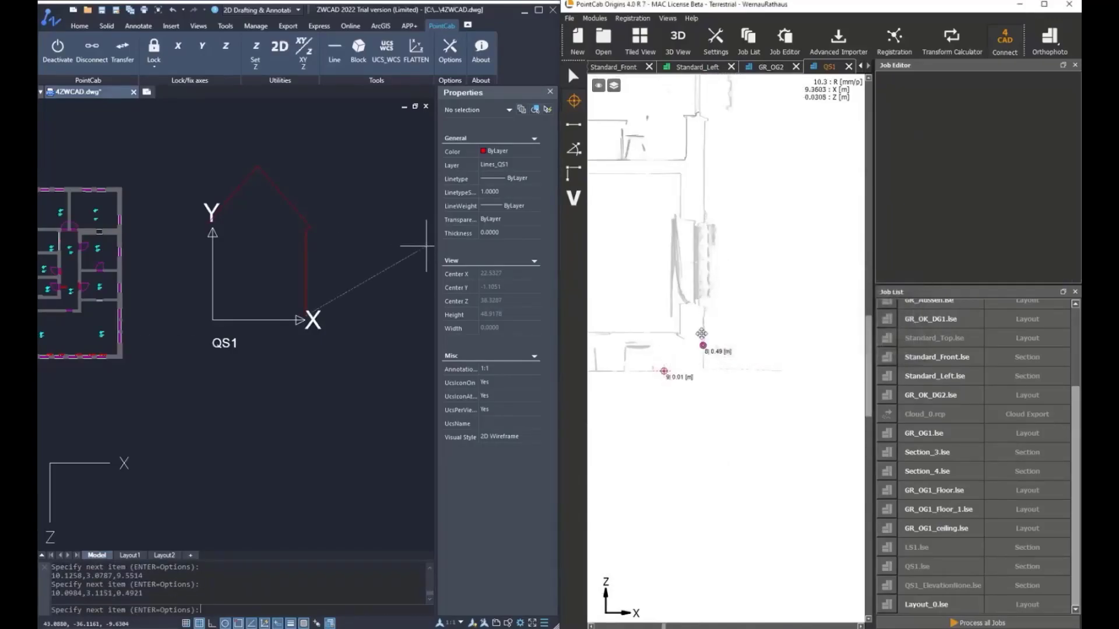
{"action": "scroll", "coordinate": [698, 317], "scroll_direction": "down", "scroll_amount": 3}
{"action": "middle_click_drag", "start_coordinate": [698, 308], "coordinate": [874, 289]}
{"action": "middle_click_drag", "start_coordinate": [698, 305], "coordinate": [864, 294]}
{"action": "middle_click_drag", "start_coordinate": [642, 302], "coordinate": [703, 306]}
{"action": "left_click", "coordinate": [773, 322]}
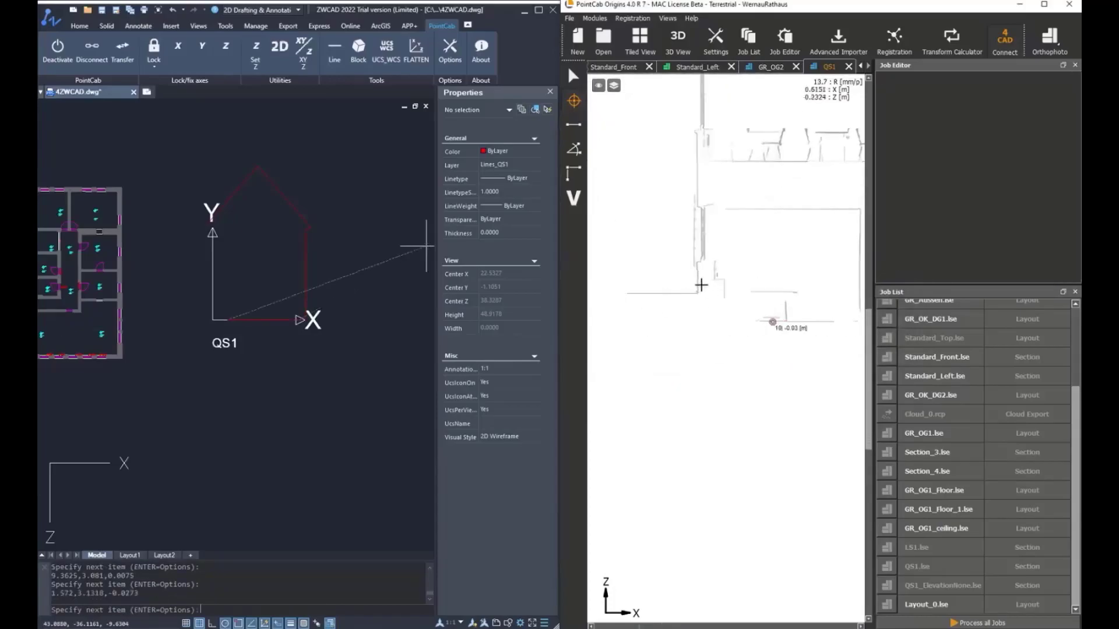
Trace the left outer wall and the underside of the left eave, and finish the section outline.
{"action": "left_click", "coordinate": [697, 287]}
{"action": "middle_click_drag", "start_coordinate": [717, 138], "coordinate": [734, 307]}
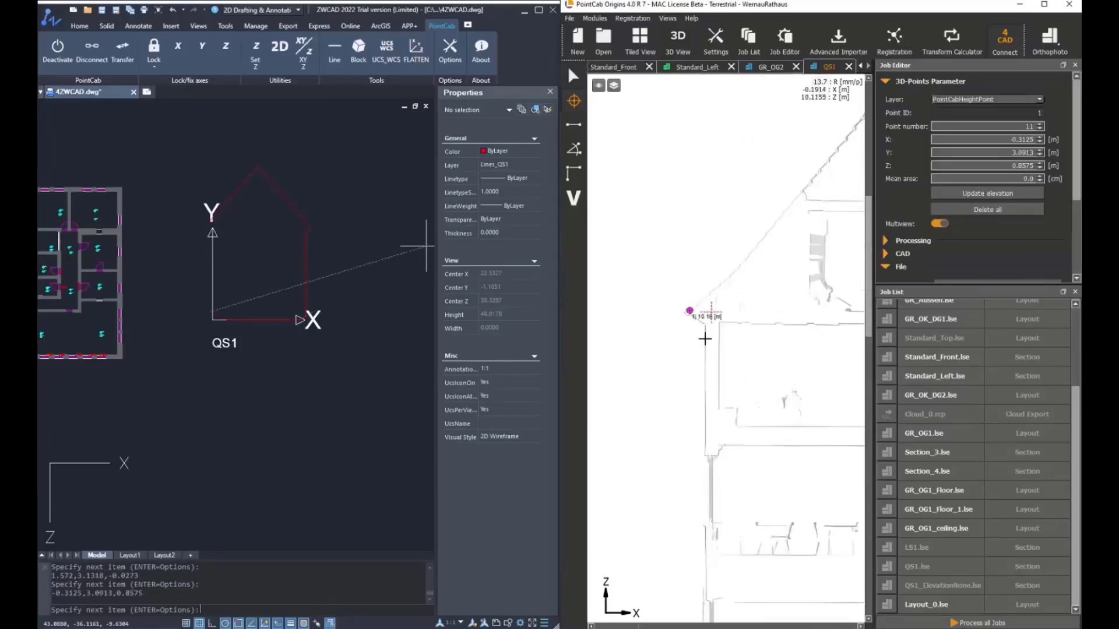
{"action": "left_click", "coordinate": [704, 330]}
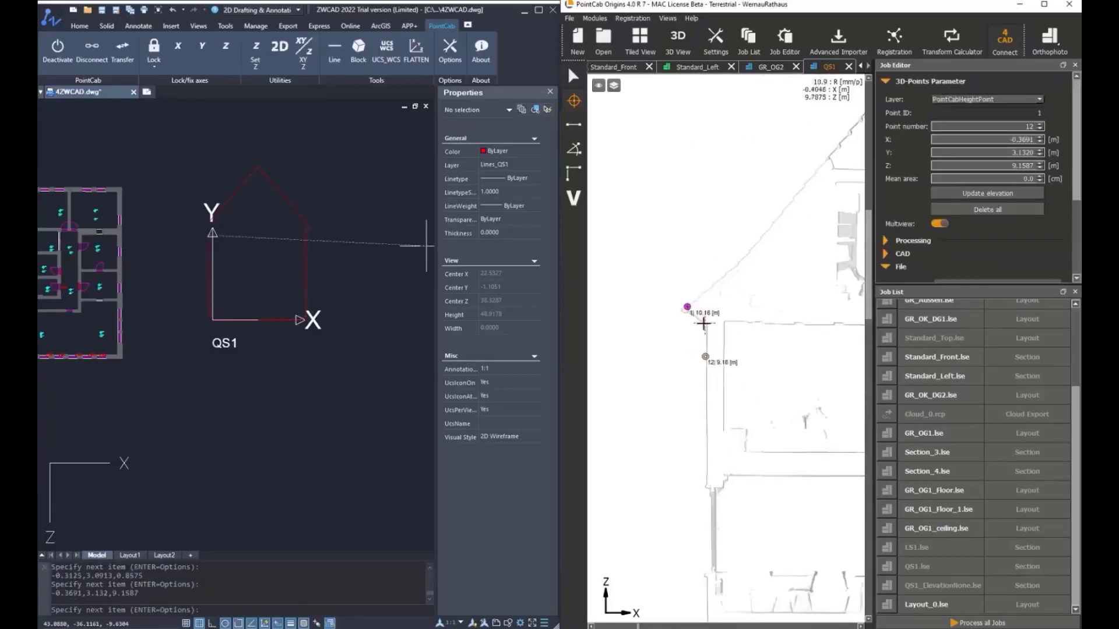
{"action": "left_click", "coordinate": [704, 322]}
{"action": "left_click", "coordinate": [693, 314]}
{"action": "right_click", "coordinate": [288, 255]}
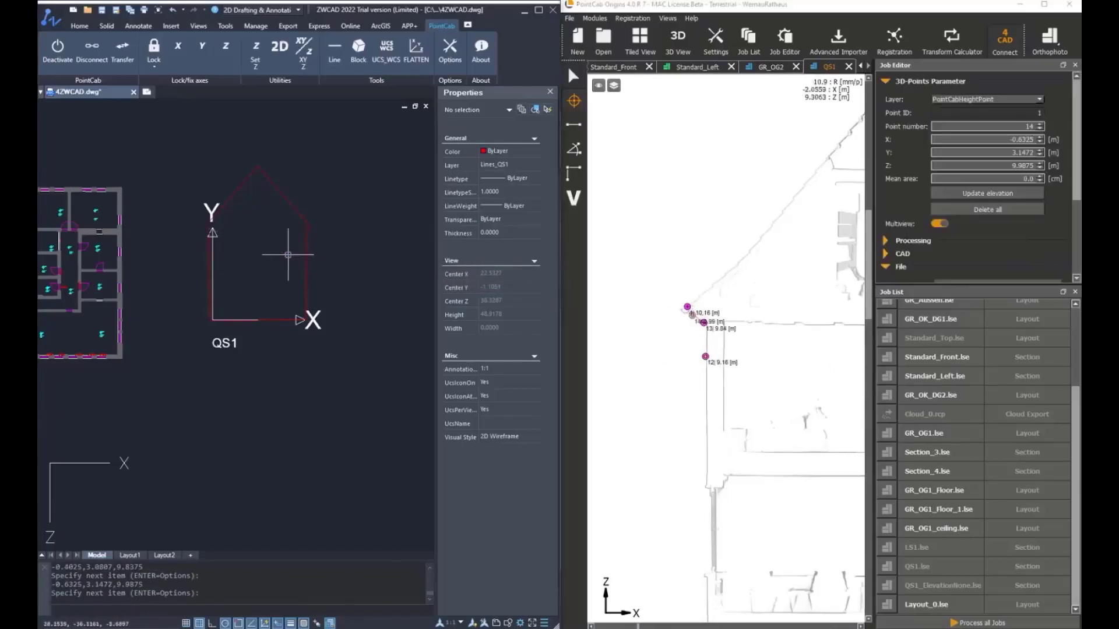
{"action": "left_click", "coordinate": [341, 295]}
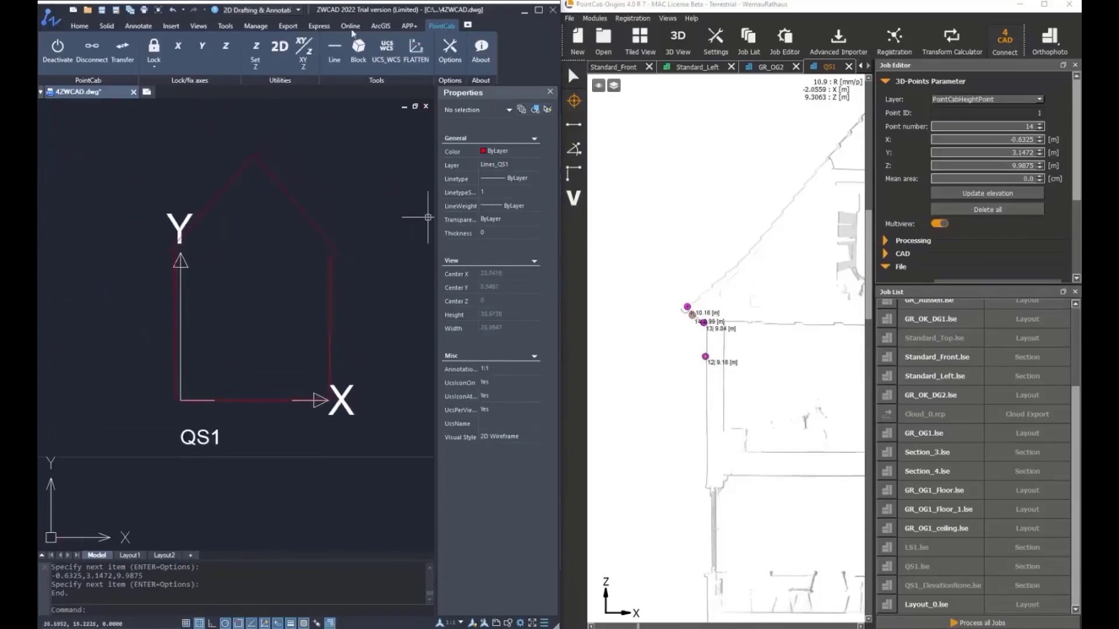
Restart the Line tool for section view QS1 and choose Polylines with intersection for tracing the interior in the point cloud section.
{"action": "left_click", "coordinate": [330, 61]}
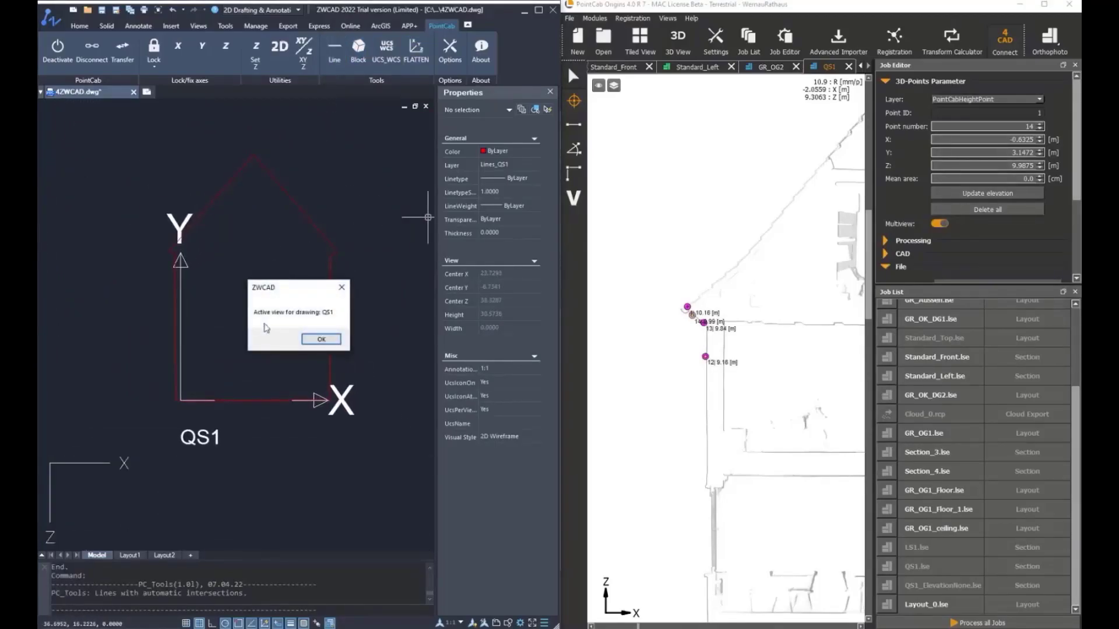
{"action": "left_click", "coordinate": [322, 339]}
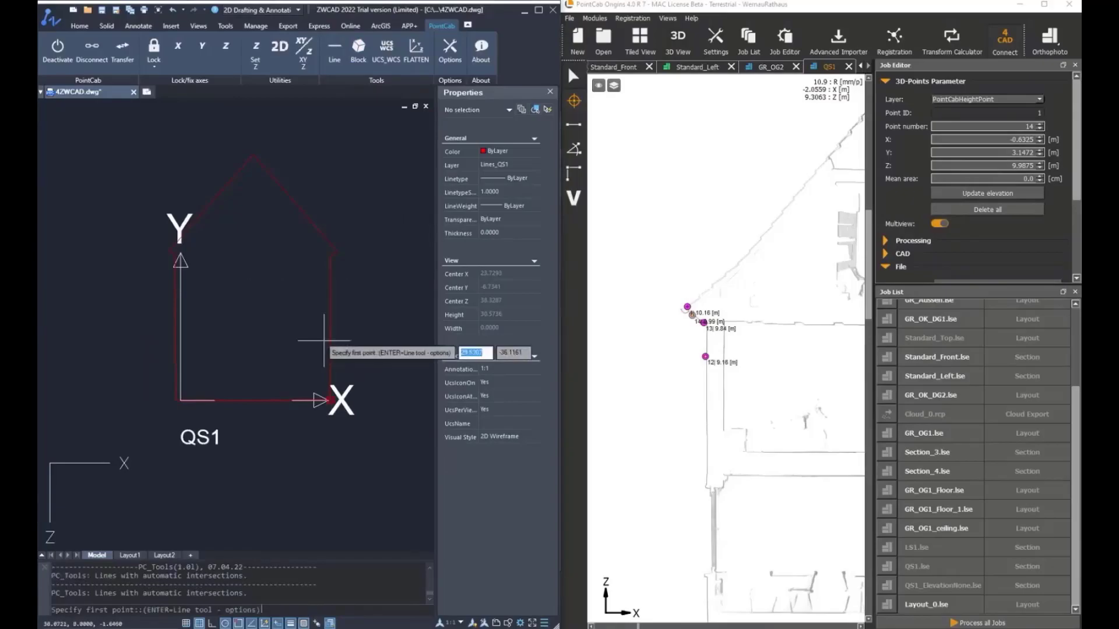
{"action": "key", "text": "Return"}
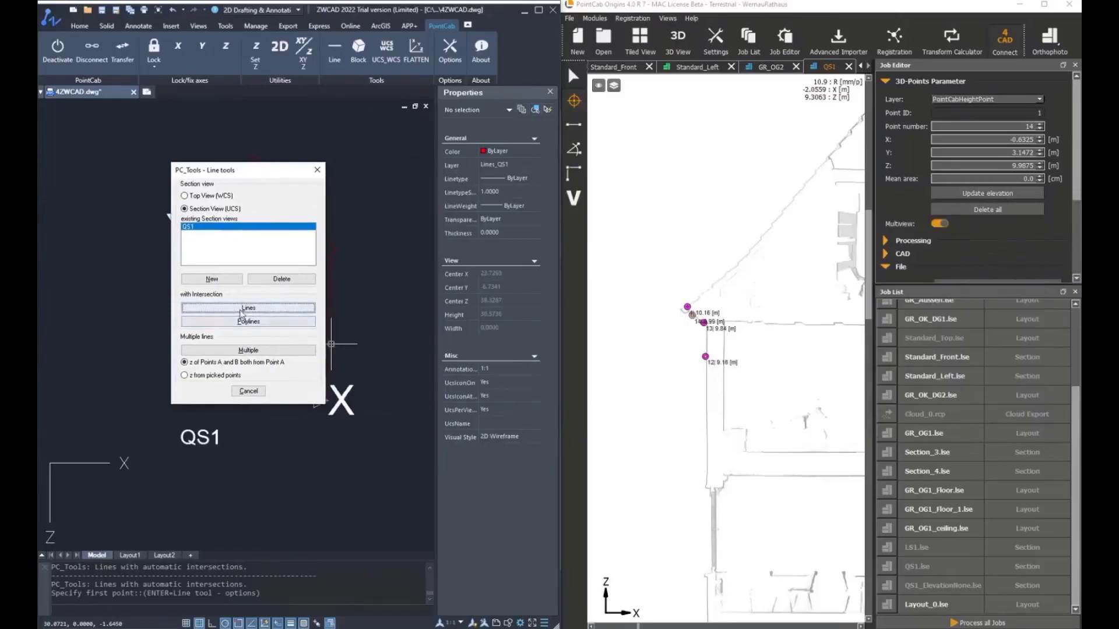
{"action": "left_click", "coordinate": [228, 324]}
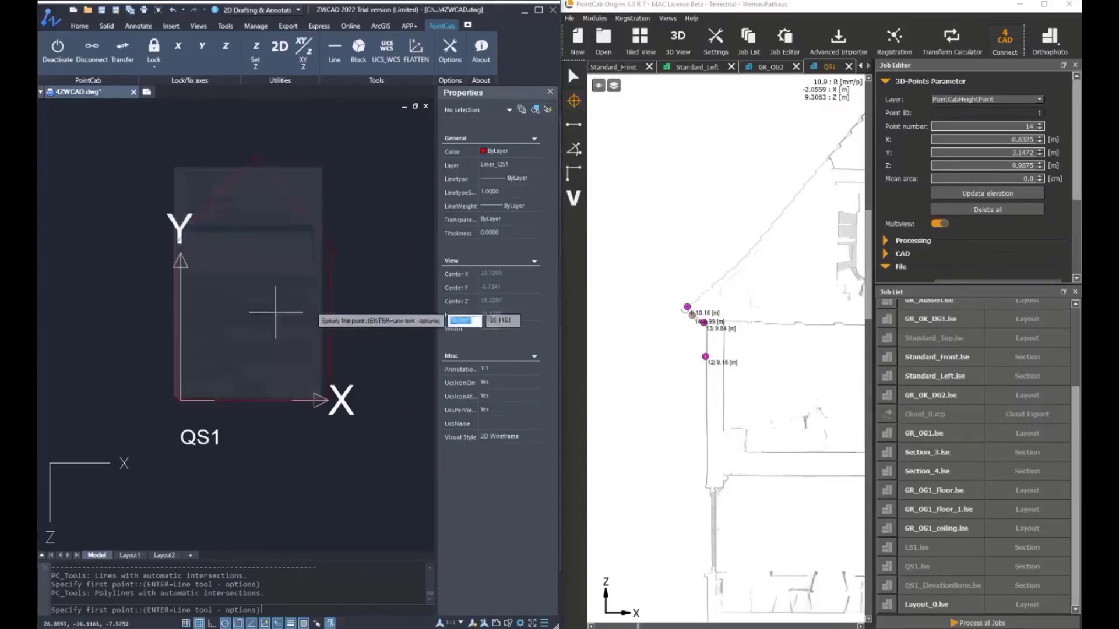
{"action": "scroll", "coordinate": [675, 320], "scroll_direction": "down", "scroll_amount": 3}
{"action": "middle_click_drag", "start_coordinate": [767, 321], "coordinate": [675, 195]}
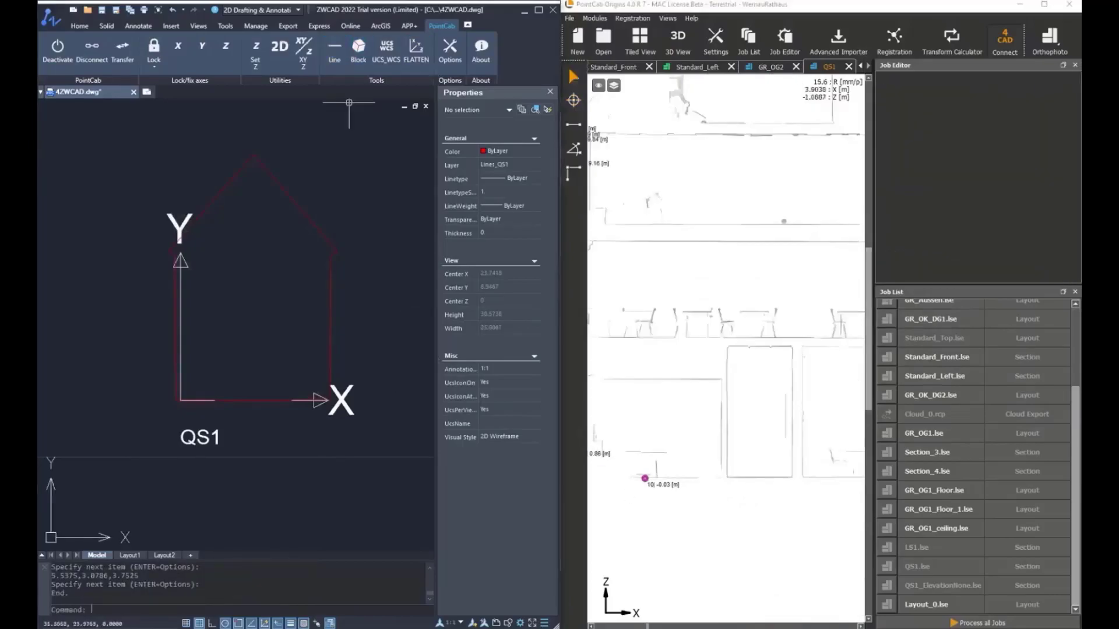
Restart the Line tool for QS1 with Polylines with intersection and trace the left side of the central ground floor opening from the point cloud.
{"action": "left_click", "coordinate": [335, 51]}
{"action": "key", "text": "Return"}
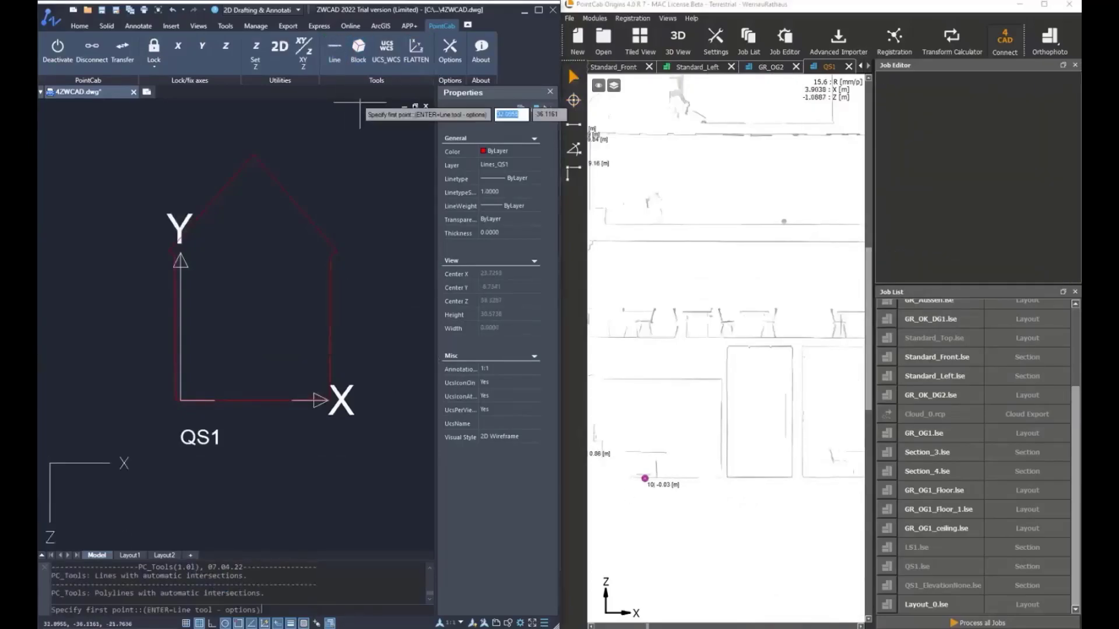
{"action": "key", "text": "Return"}
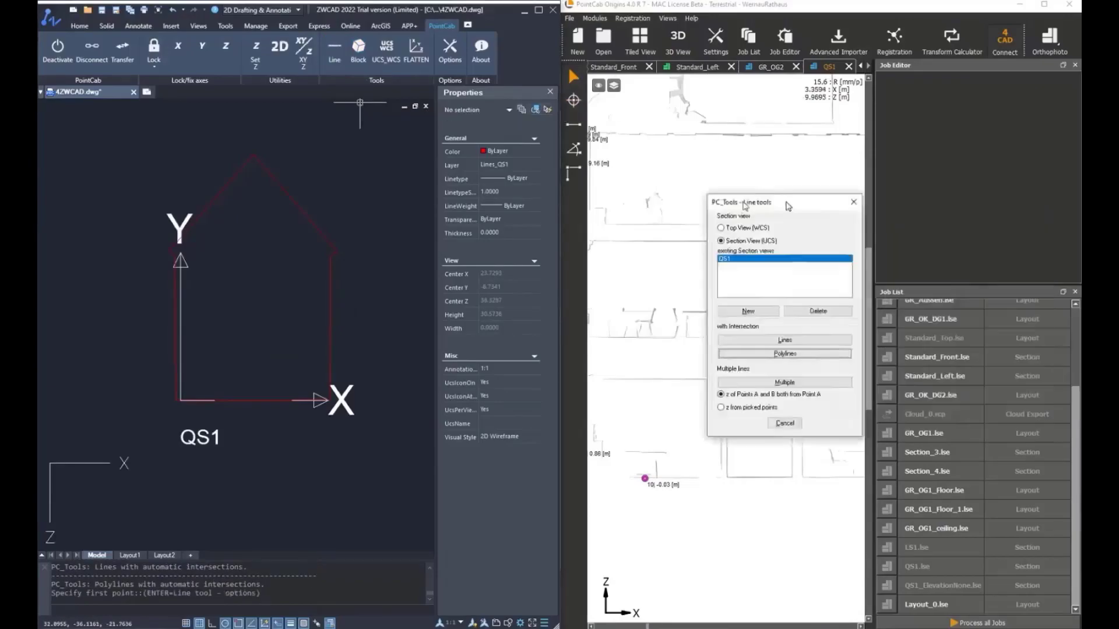
{"action": "left_click", "coordinate": [313, 376]}
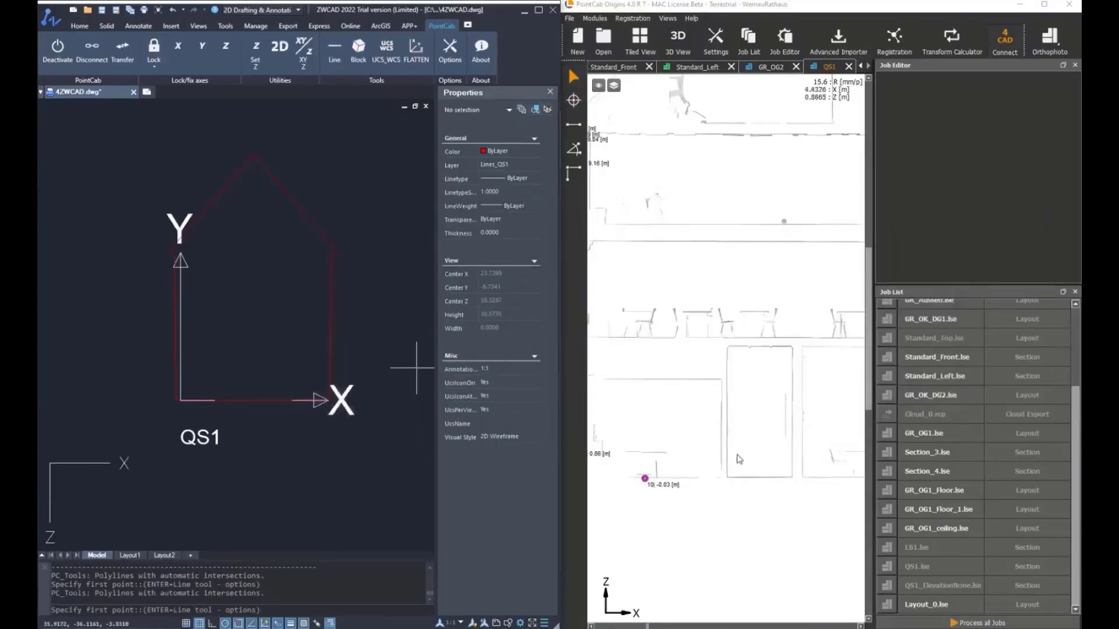
{"action": "left_click", "coordinate": [574, 100]}
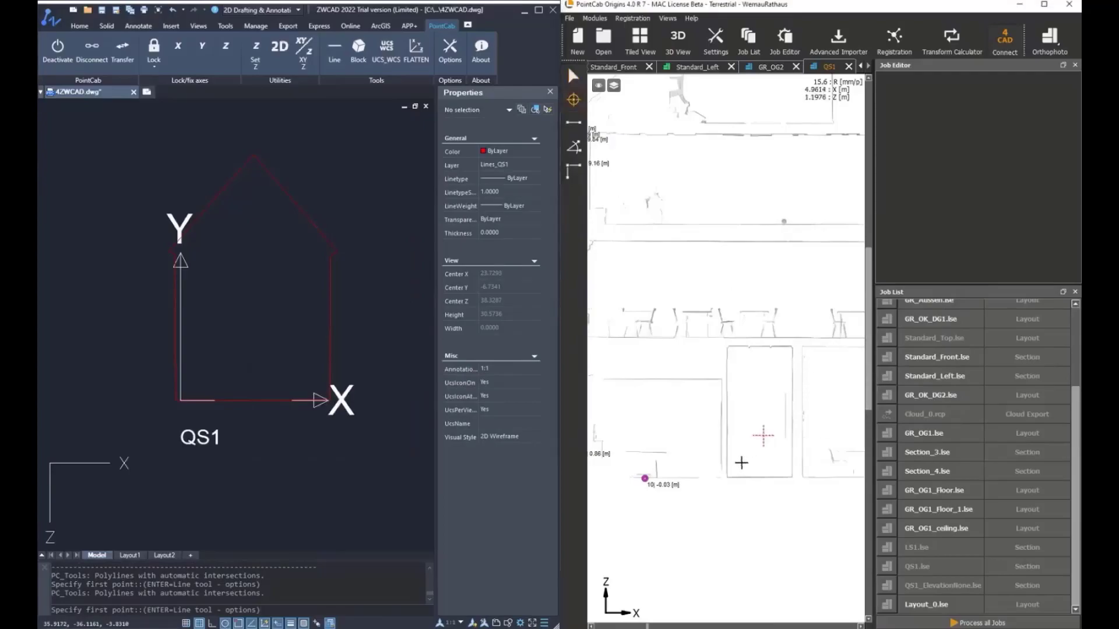
{"action": "left_click", "coordinate": [727, 472]}
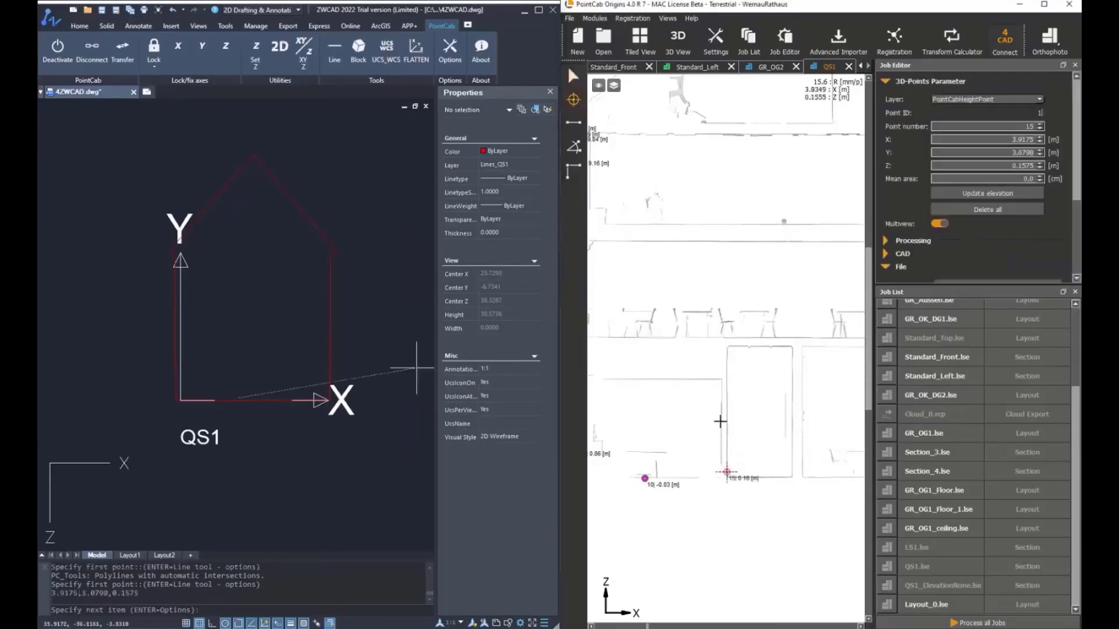
{"action": "left_click", "coordinate": [728, 355]}
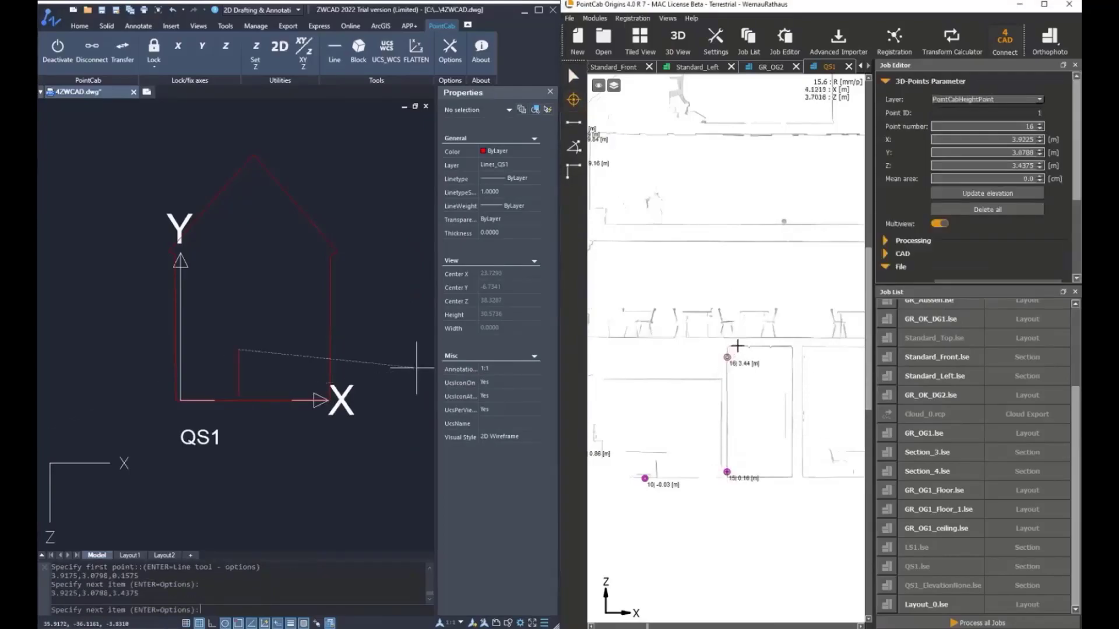
Trace the top, right side and base of the central ground floor opening with two points each, and finish the polyline.
{"action": "left_click", "coordinate": [739, 346]}
{"action": "left_click", "coordinate": [787, 346]}
{"action": "left_click", "coordinate": [792, 470]}
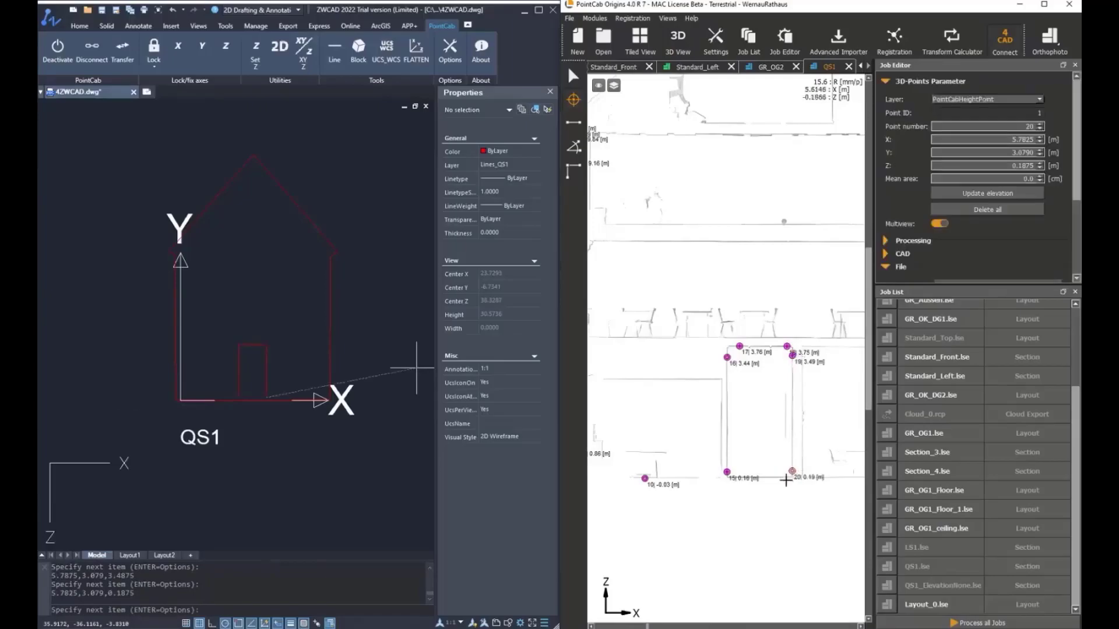
{"action": "left_click", "coordinate": [786, 477]}
{"action": "left_click", "coordinate": [734, 478]}
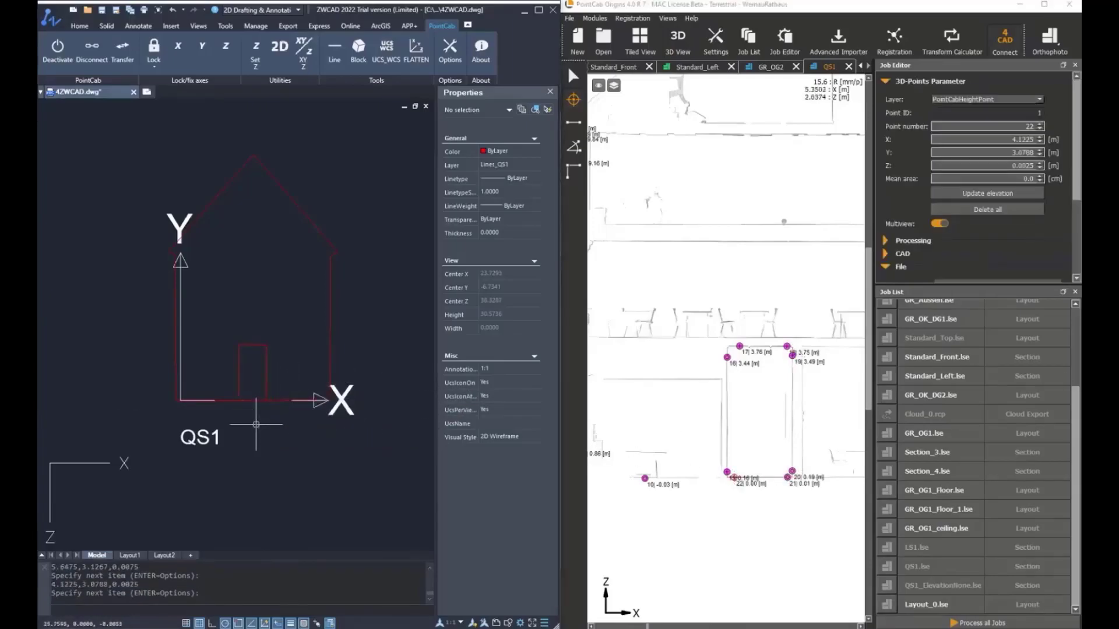
{"action": "right_click", "coordinate": [458, 250]}
{"action": "left_click", "coordinate": [454, 317]}
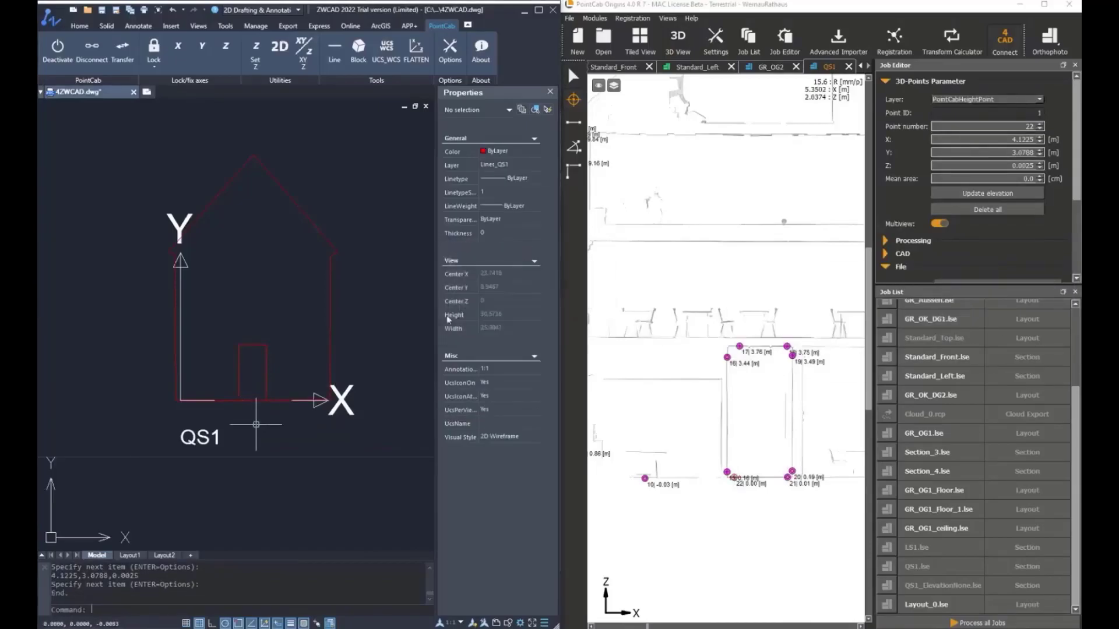
Switch the Line tool to Multiple lines and draw the first upper floor line between the outer walls at about 4.0 m height.
{"action": "middle_click_drag", "start_coordinate": [262, 299], "coordinate": [254, 331]}
{"action": "left_click", "coordinate": [341, 58]}
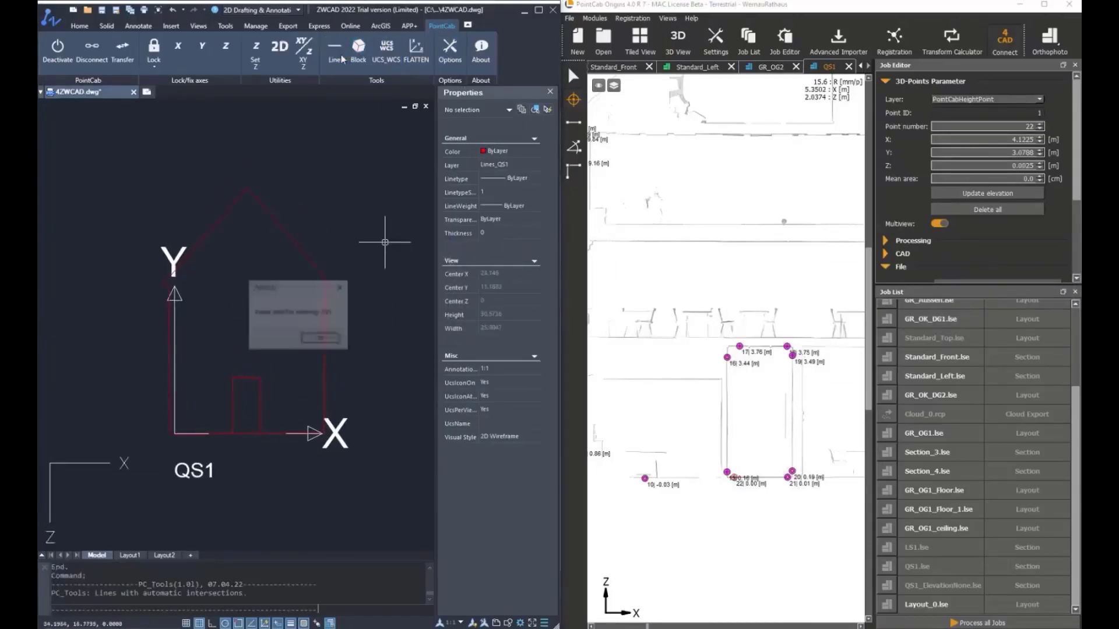
{"action": "key", "text": "Return"}
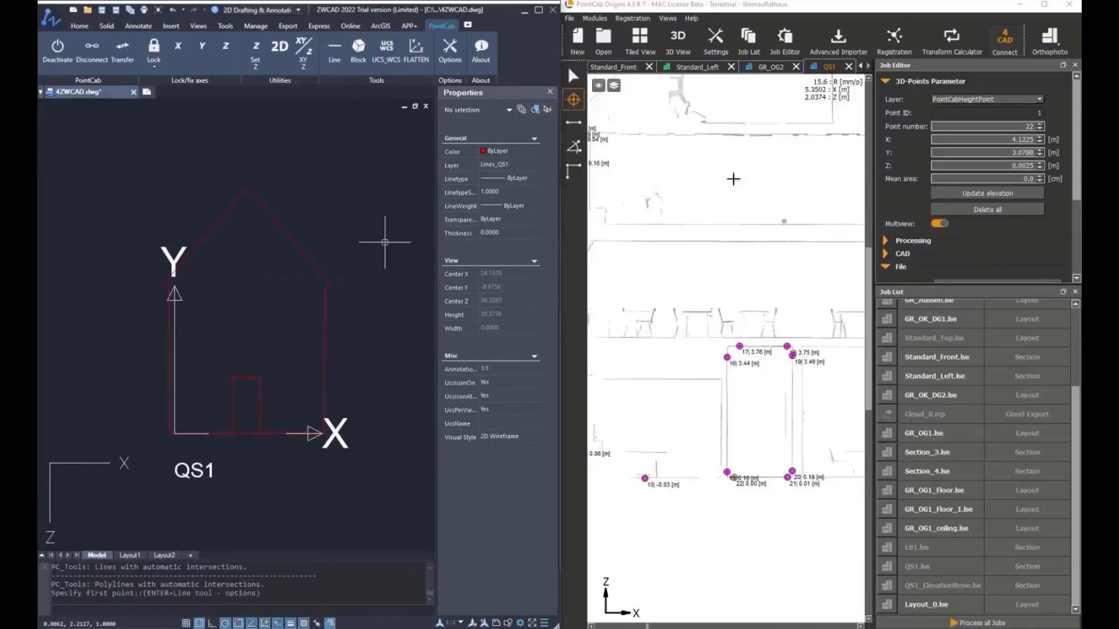
{"action": "key", "text": "Return"}
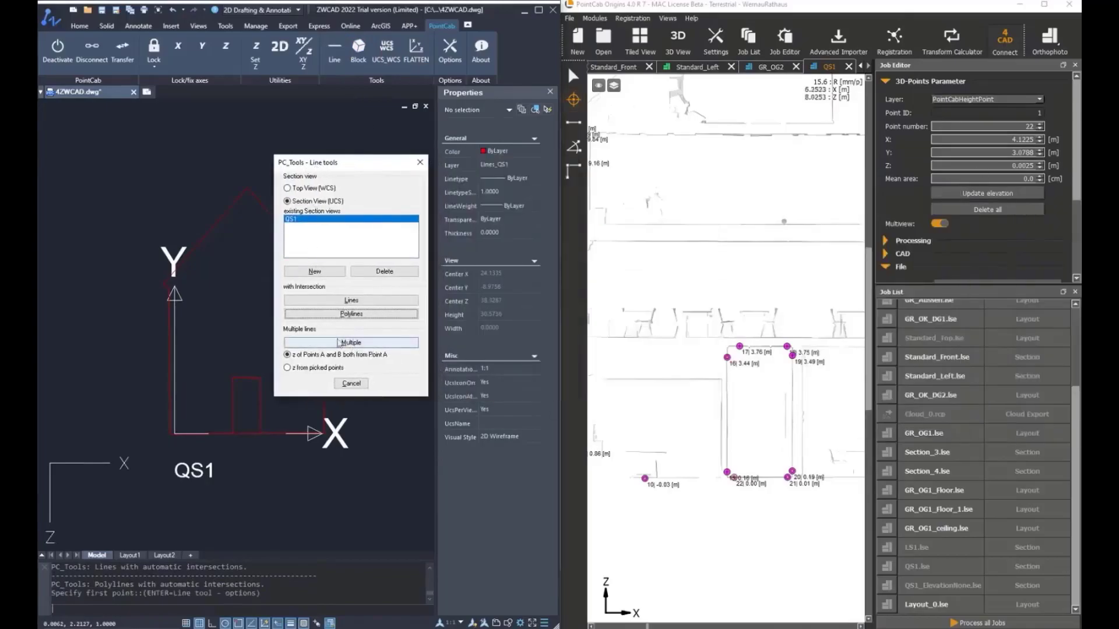
{"action": "left_click", "coordinate": [351, 344]}
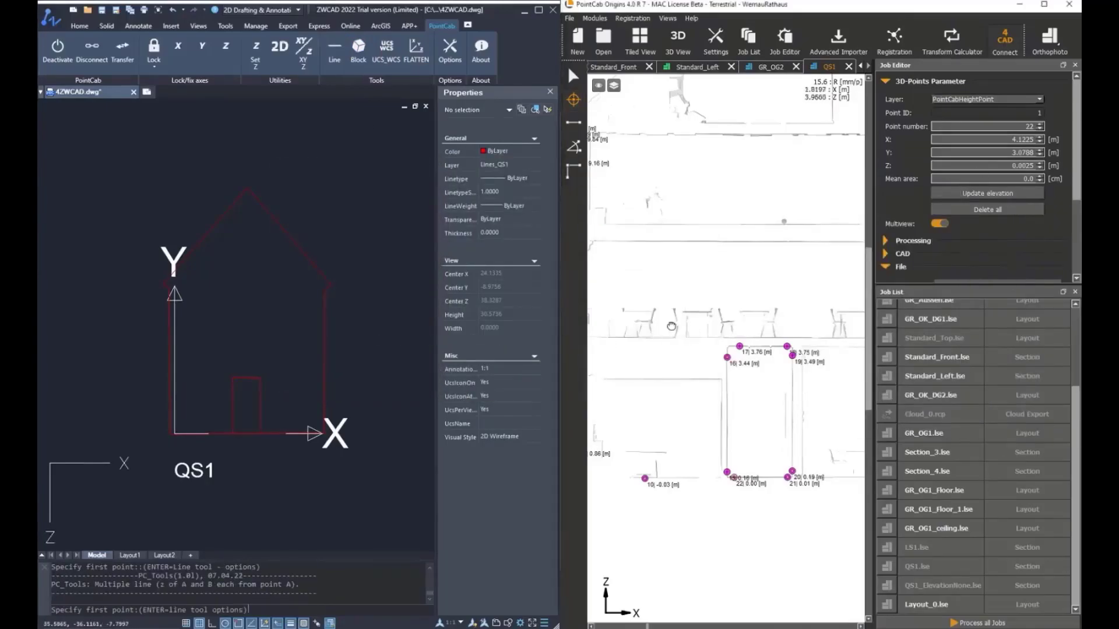
{"action": "left_click", "coordinate": [612, 324]}
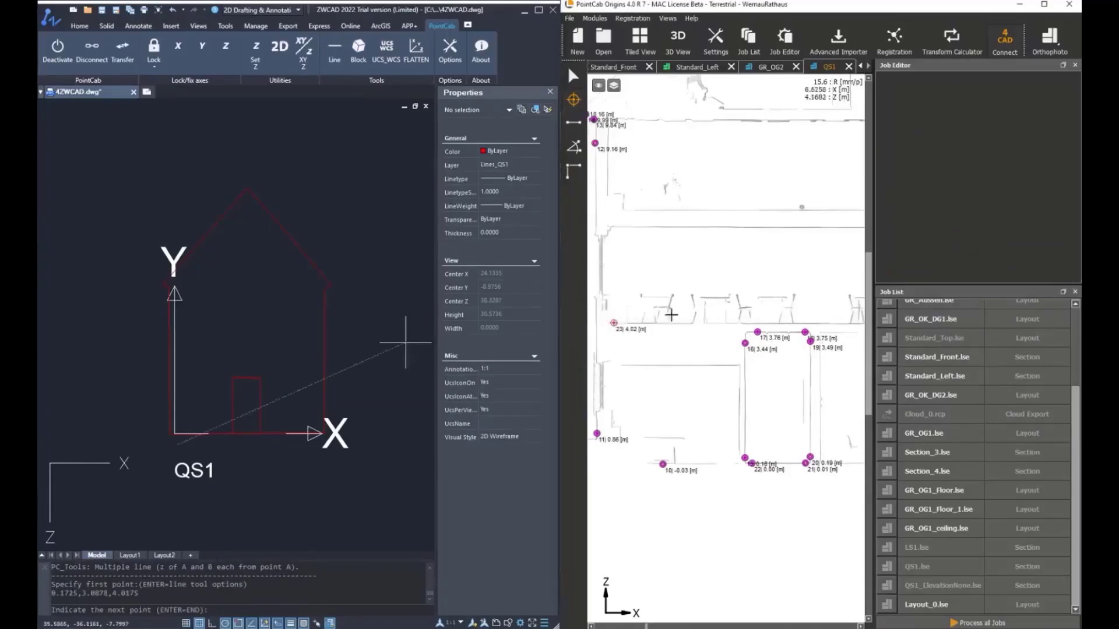
{"action": "left_click", "coordinate": [781, 320]}
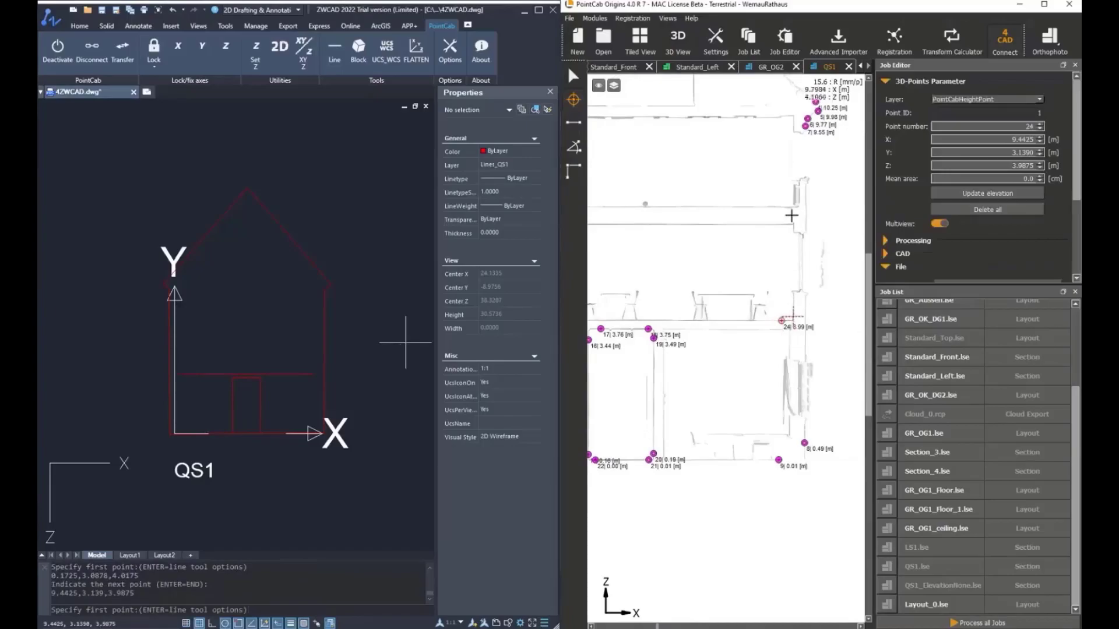
Draw the ceiling line at about 6.75 m and the floor line above it at about 7.25 m across the section.
{"action": "left_click", "coordinate": [708, 235]}
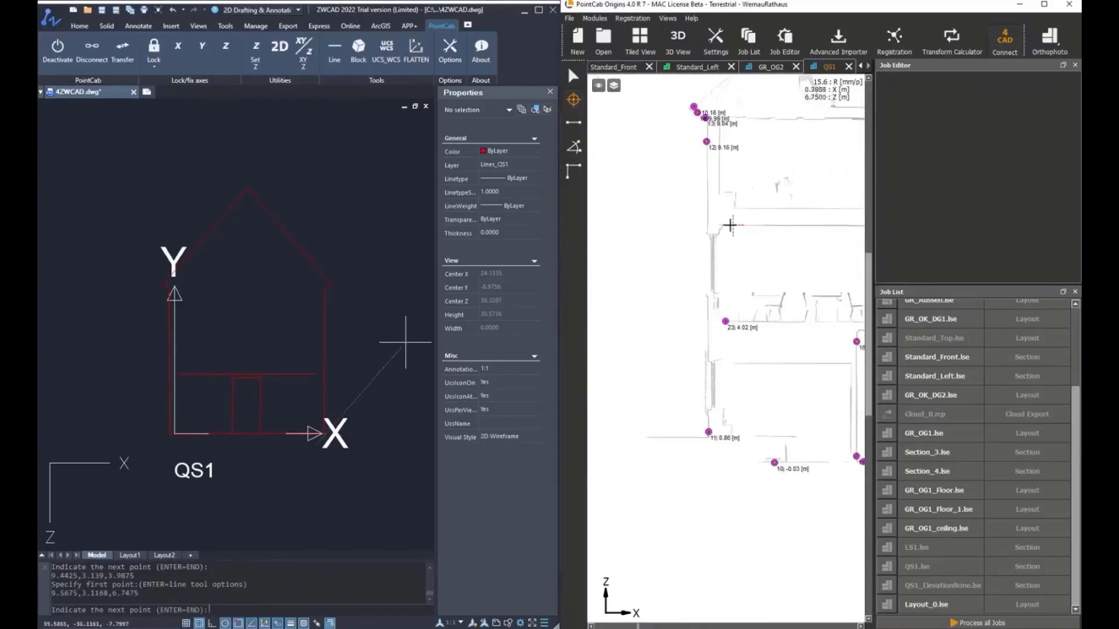
{"action": "left_click", "coordinate": [730, 225]}
{"action": "left_click", "coordinate": [745, 209]}
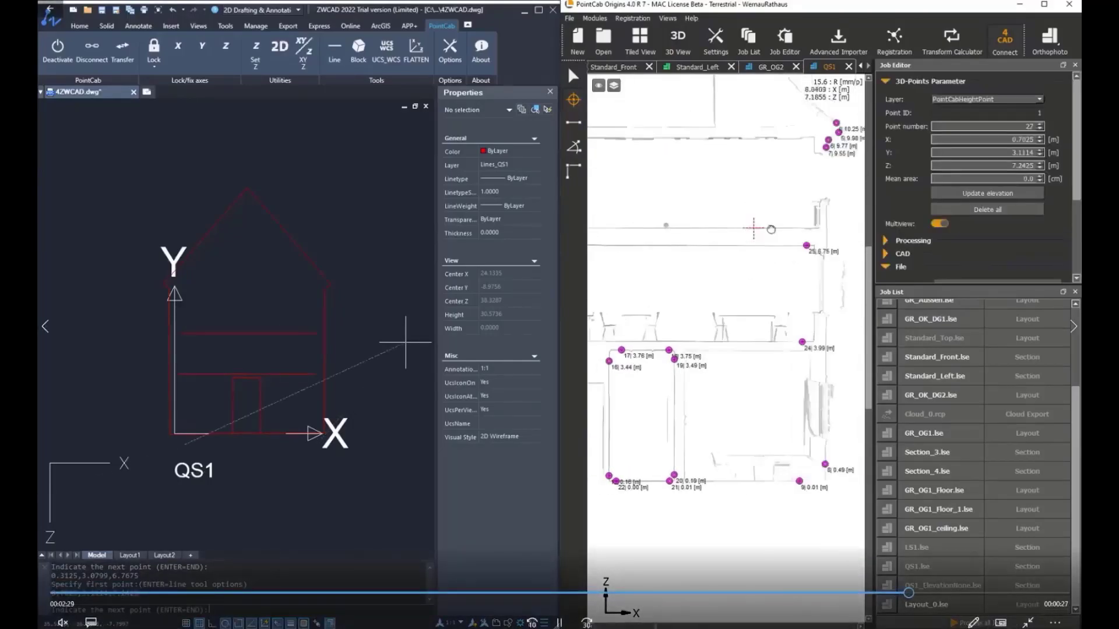
{"action": "left_click", "coordinate": [782, 228]}
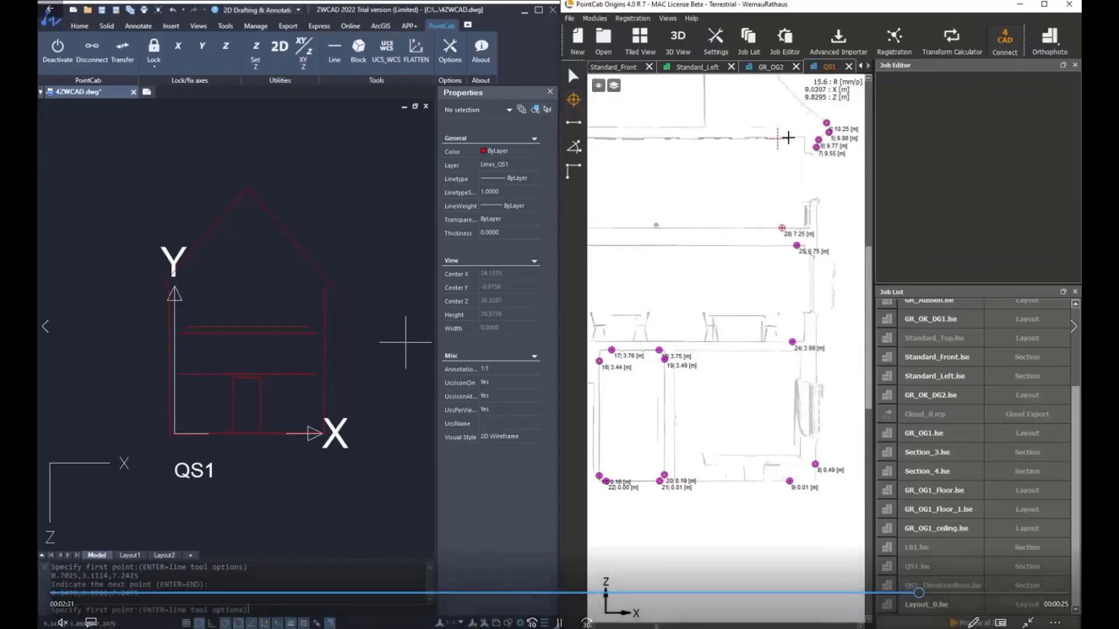
Draw the ceiling line below the roof at about 9.8 m and the short attic floor line at about 10.14 m.
{"action": "left_click", "coordinate": [781, 146]}
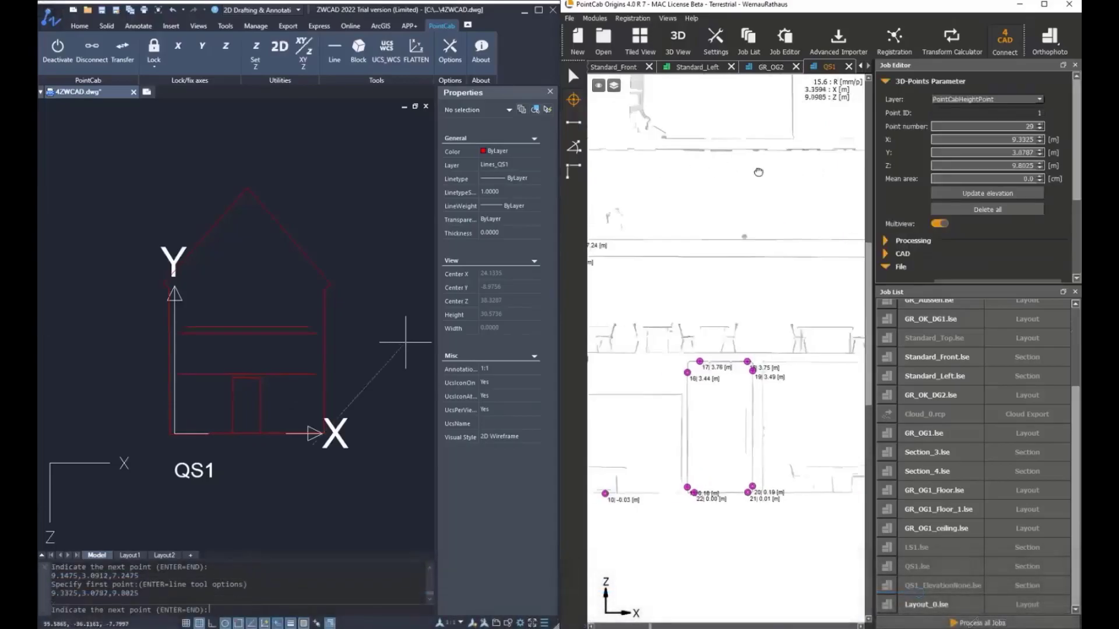
{"action": "left_click", "coordinate": [769, 176]}
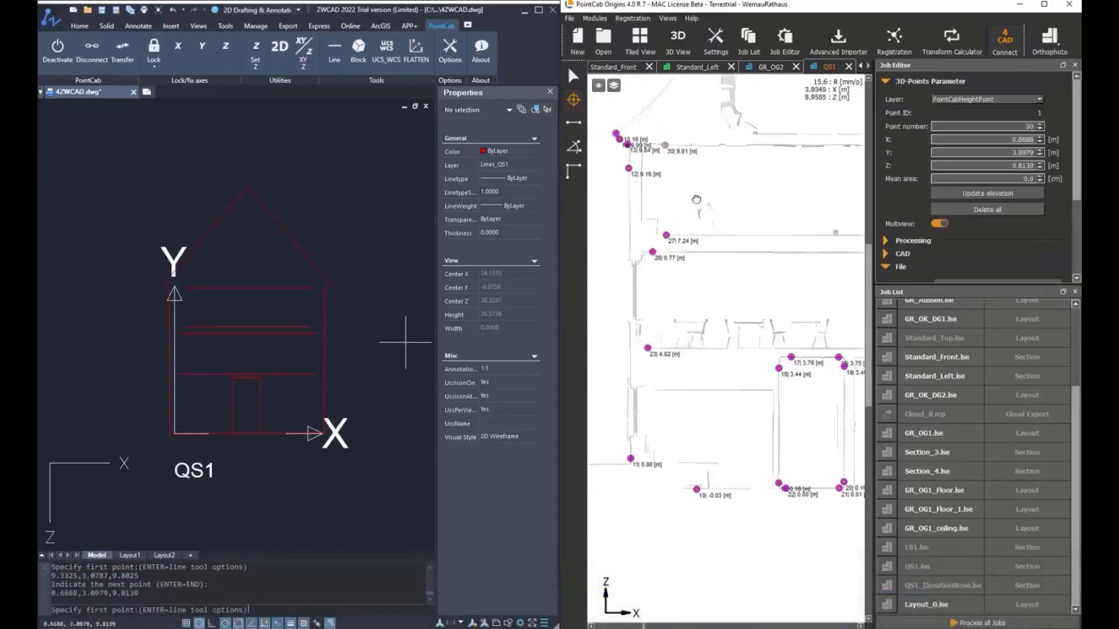
{"action": "left_click", "coordinate": [675, 167]}
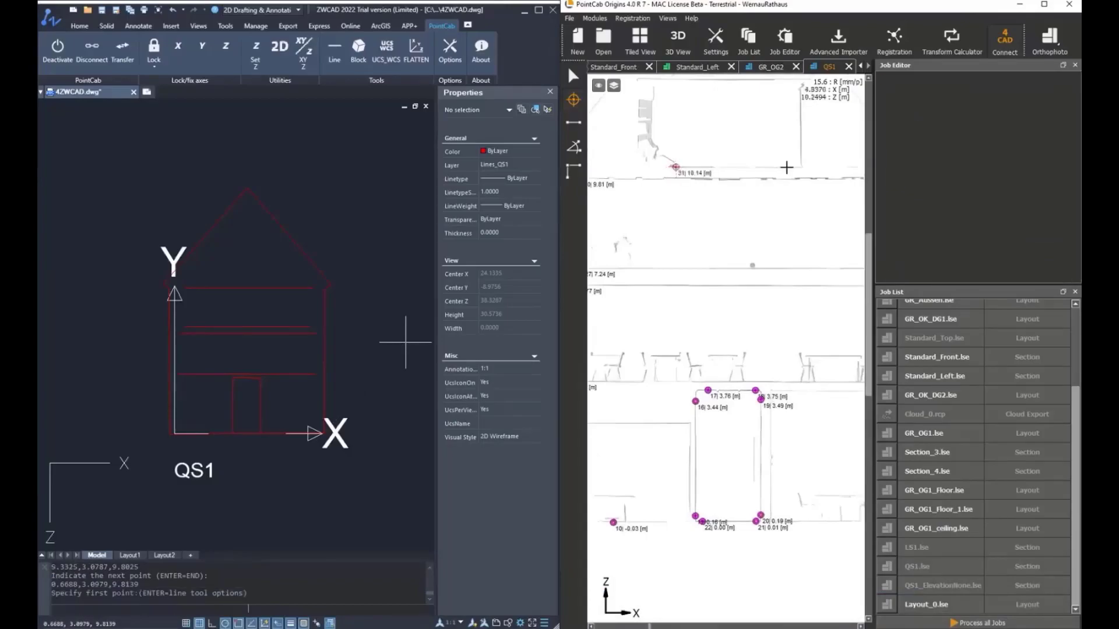
{"action": "left_click", "coordinate": [798, 168]}
Draw the attic ceiling line at about 12.67 m and the line above it at about 12.92 m, and end the Line tool.
{"action": "middle_click_drag", "start_coordinate": [739, 154], "coordinate": [725, 239]}
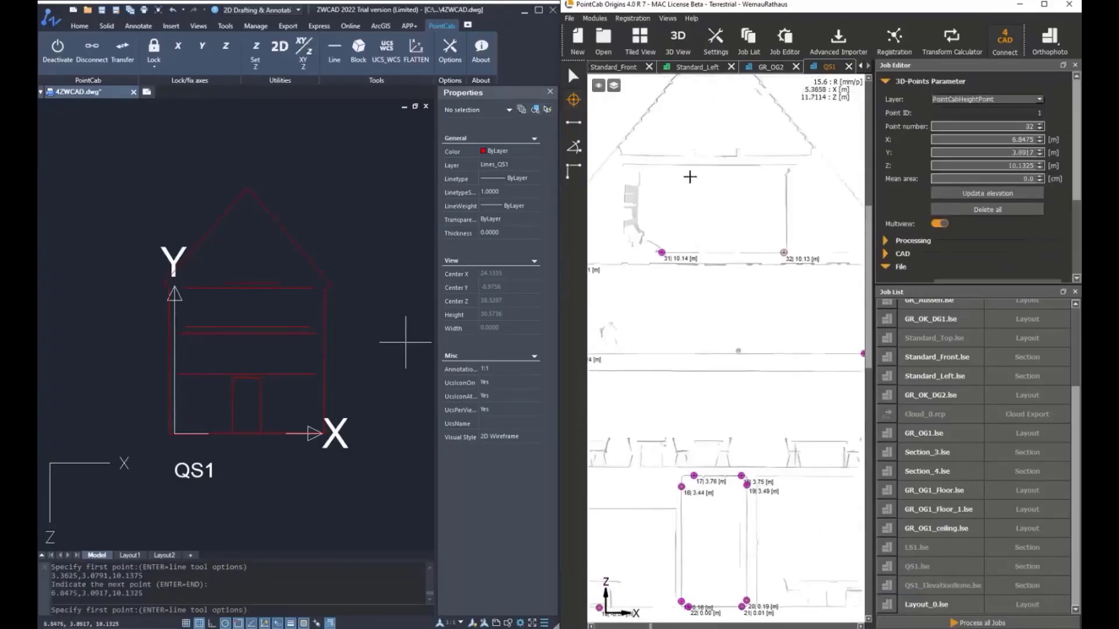
{"action": "left_click", "coordinate": [634, 165]}
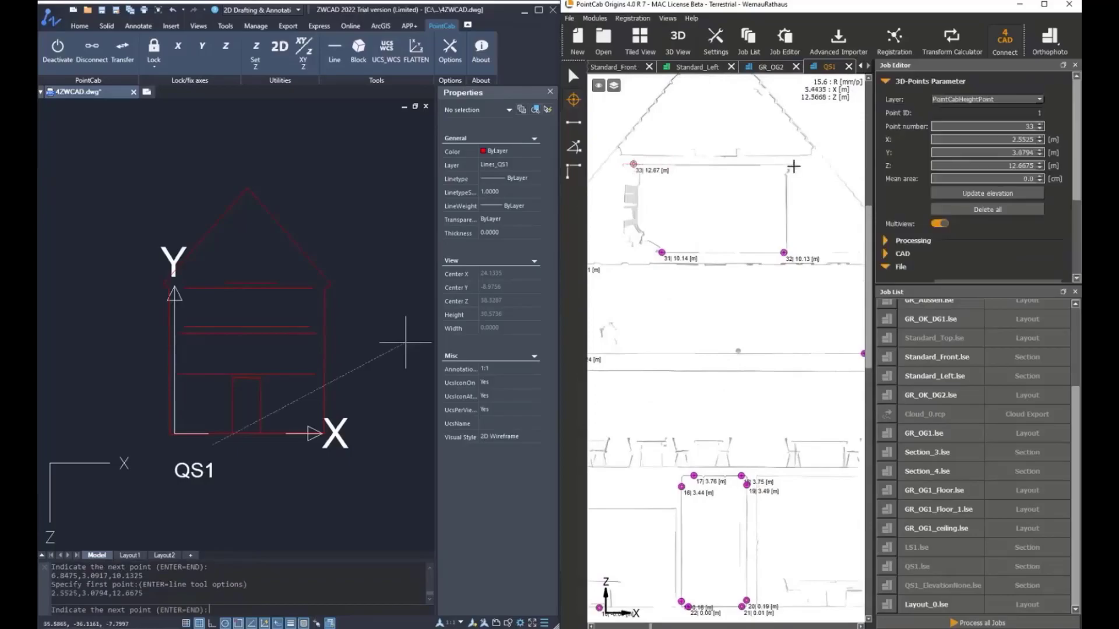
{"action": "left_click", "coordinate": [787, 165]}
{"action": "left_click", "coordinate": [634, 156]}
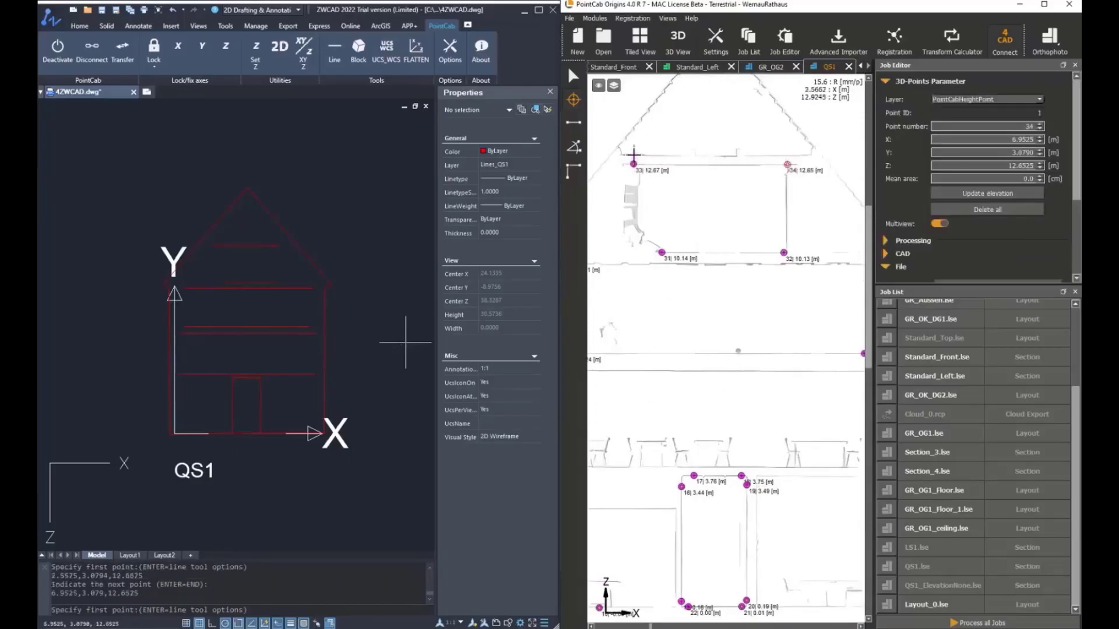
{"action": "left_click", "coordinate": [796, 156]}
{"action": "left_click", "coordinate": [291, 253]}
{"action": "key", "text": "Escape"}
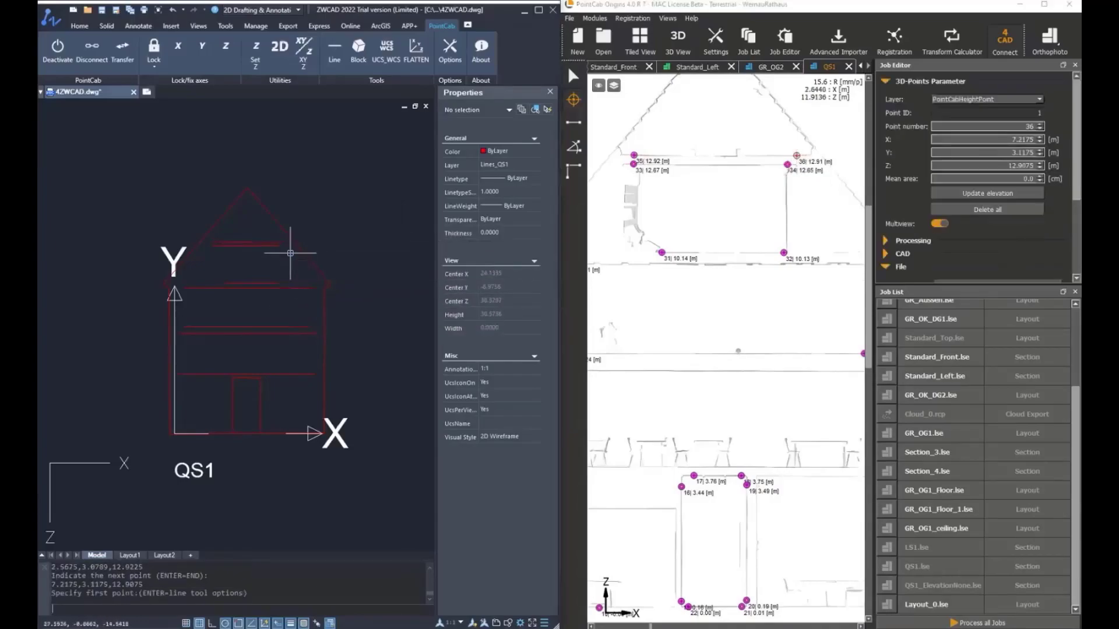
{"action": "scroll", "coordinate": [220, 304], "scroll_direction": "up", "scroll_amount": 2}
{"action": "middle_click_drag", "start_coordinate": [220, 304], "coordinate": [236, 304]}
{"action": "scroll", "coordinate": [237, 300], "scroll_direction": "down", "scroll_amount": 2}
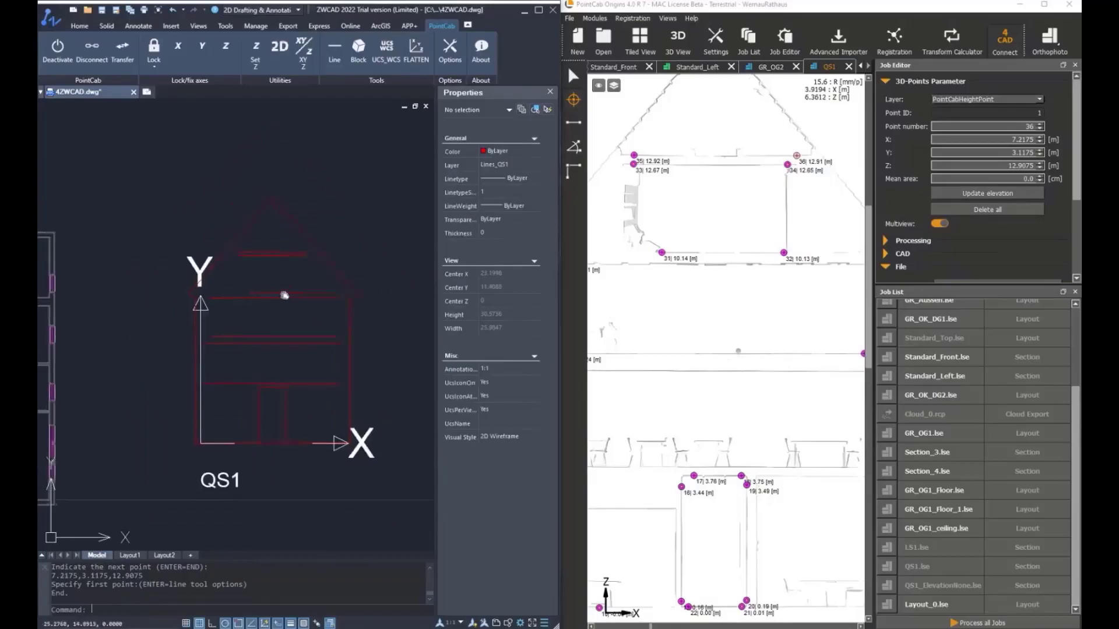
{"action": "scroll", "coordinate": [285, 291], "scroll_direction": "down", "scroll_amount": 3}
{"action": "scroll", "coordinate": [744, 305], "scroll_direction": "down", "scroll_amount": 2}
{"action": "scroll", "coordinate": [744, 305], "scroll_direction": "down", "scroll_amount": 2}
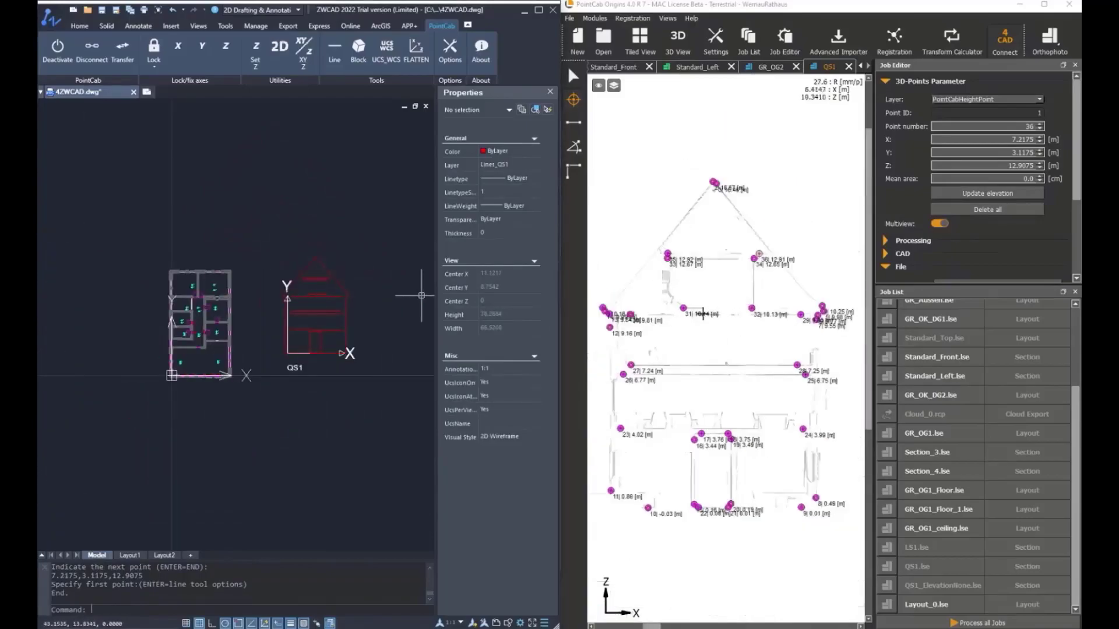